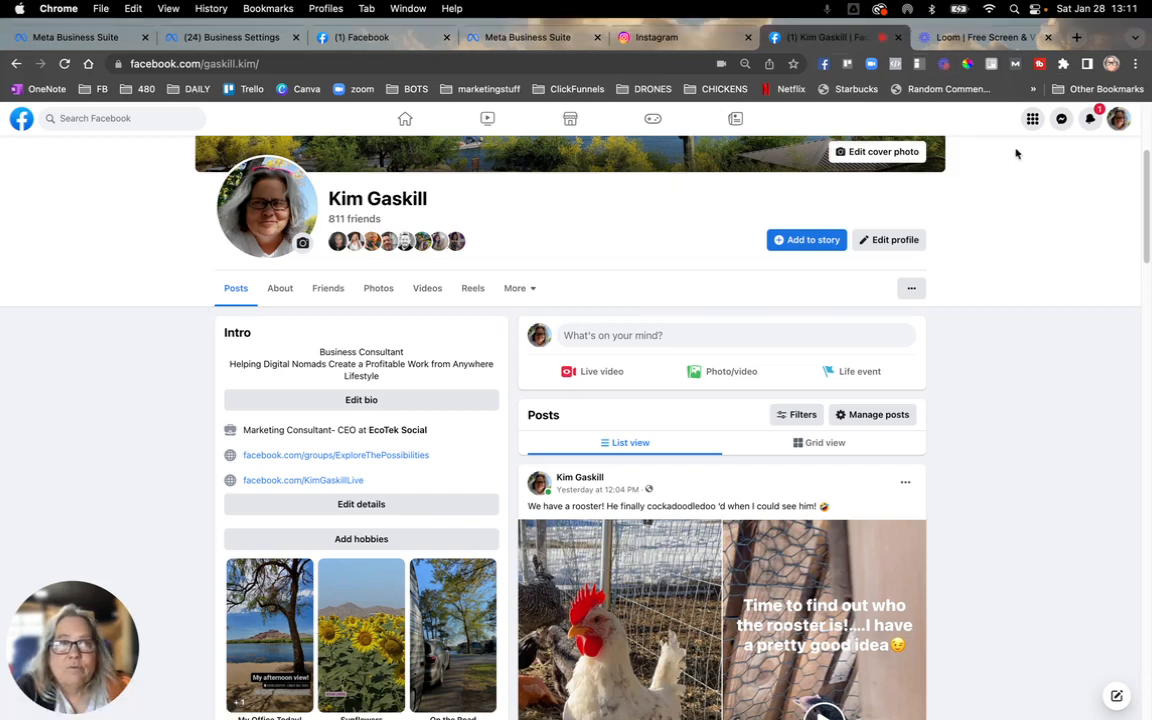
- From the personal profile, go to the Pages you manage and start creating a new Page
left_click(1121, 121)
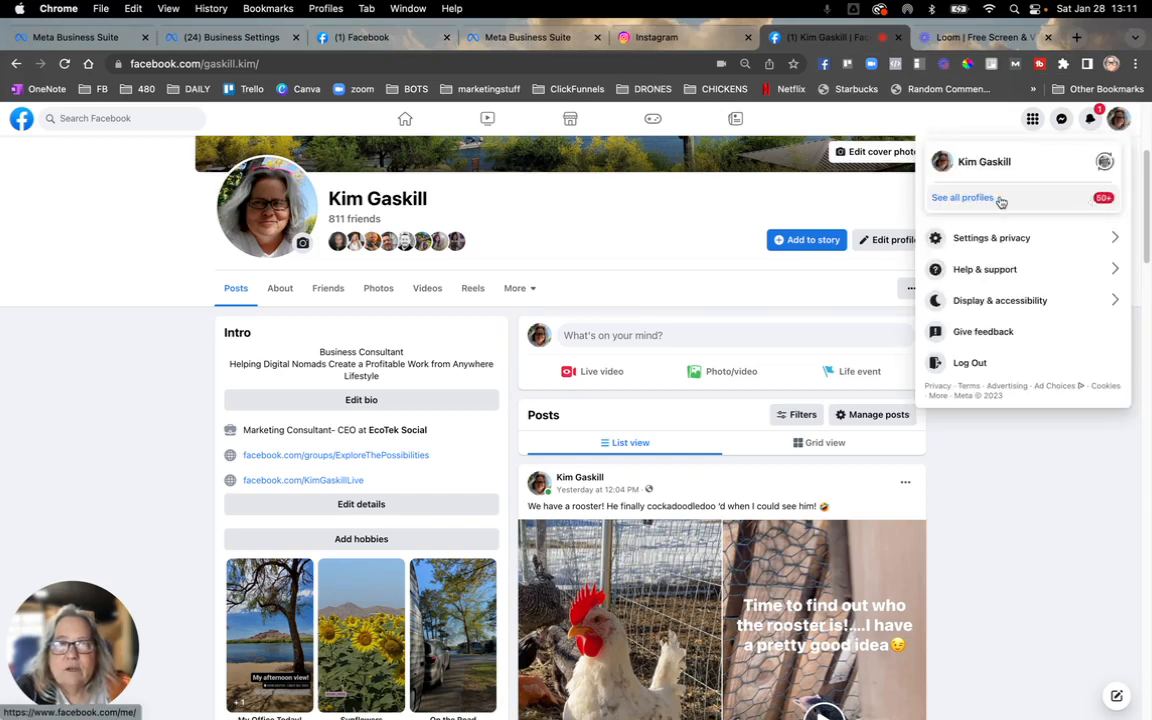
left_click(940, 166)
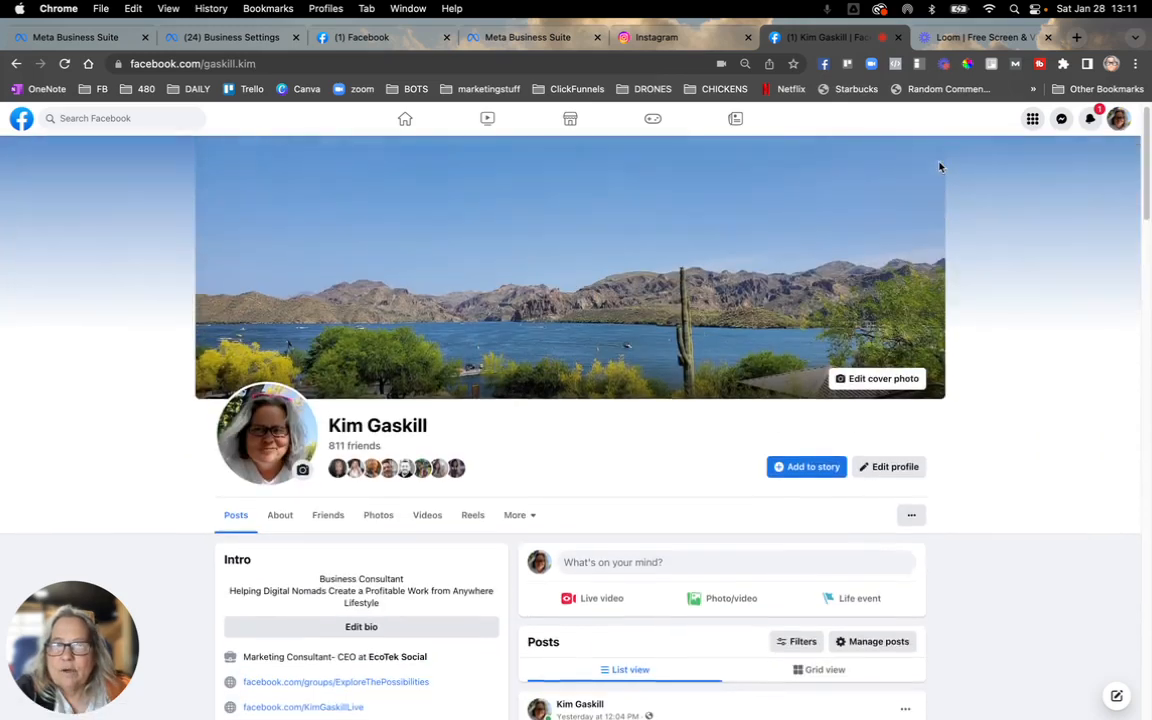
left_click(1033, 120)
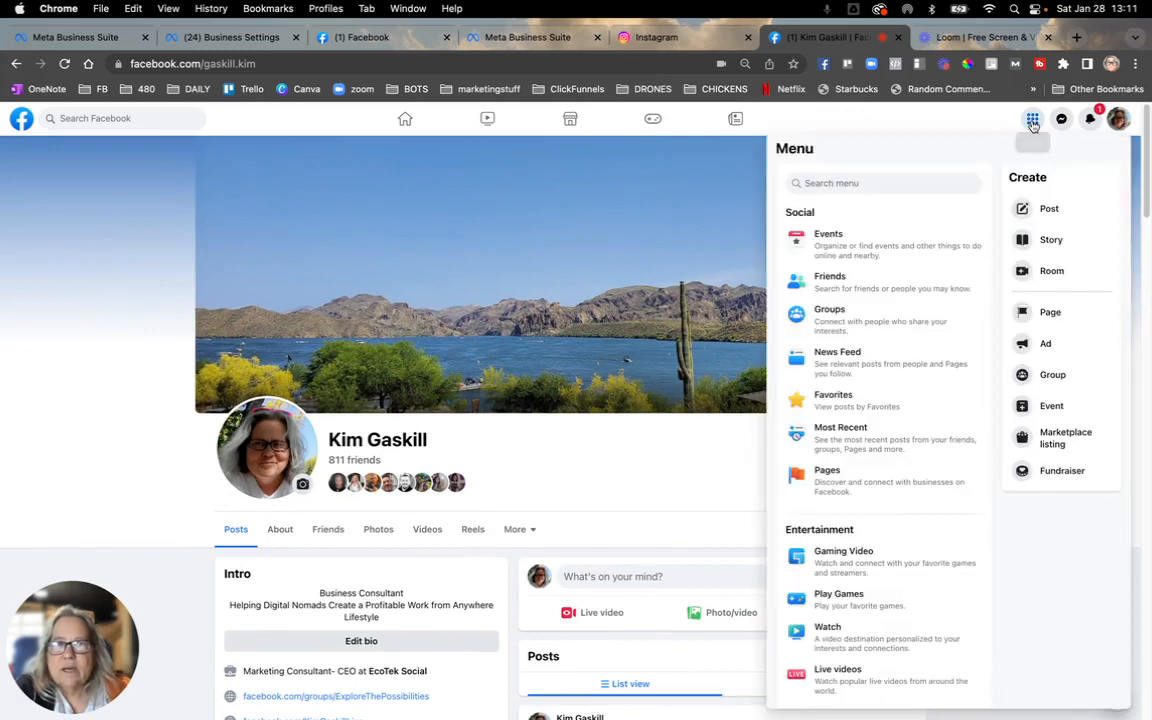
left_click(836, 490)
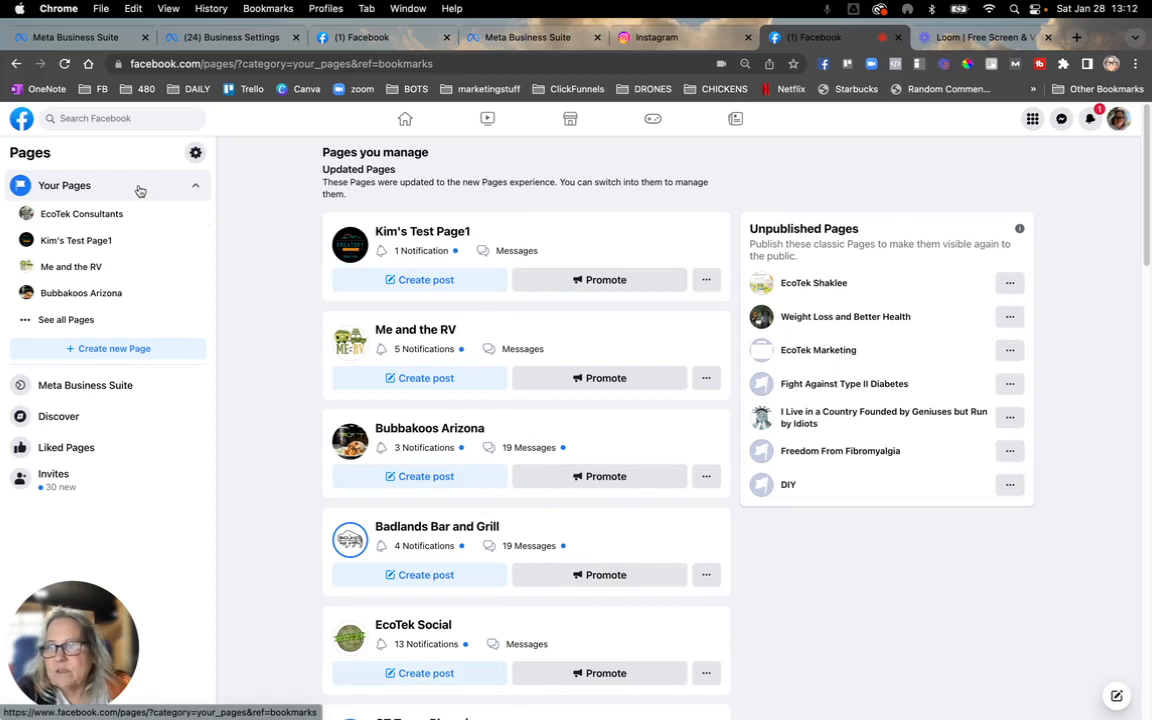
left_click(140, 353)
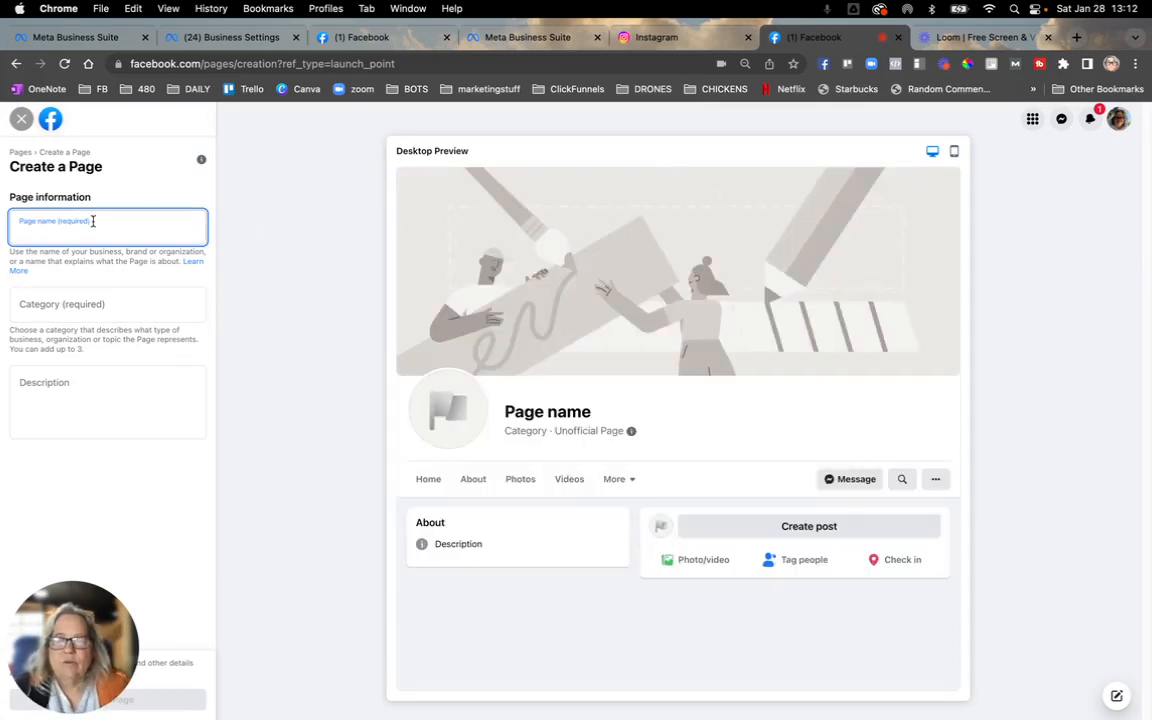
- Name the new Page "title this page here"
type("title th")
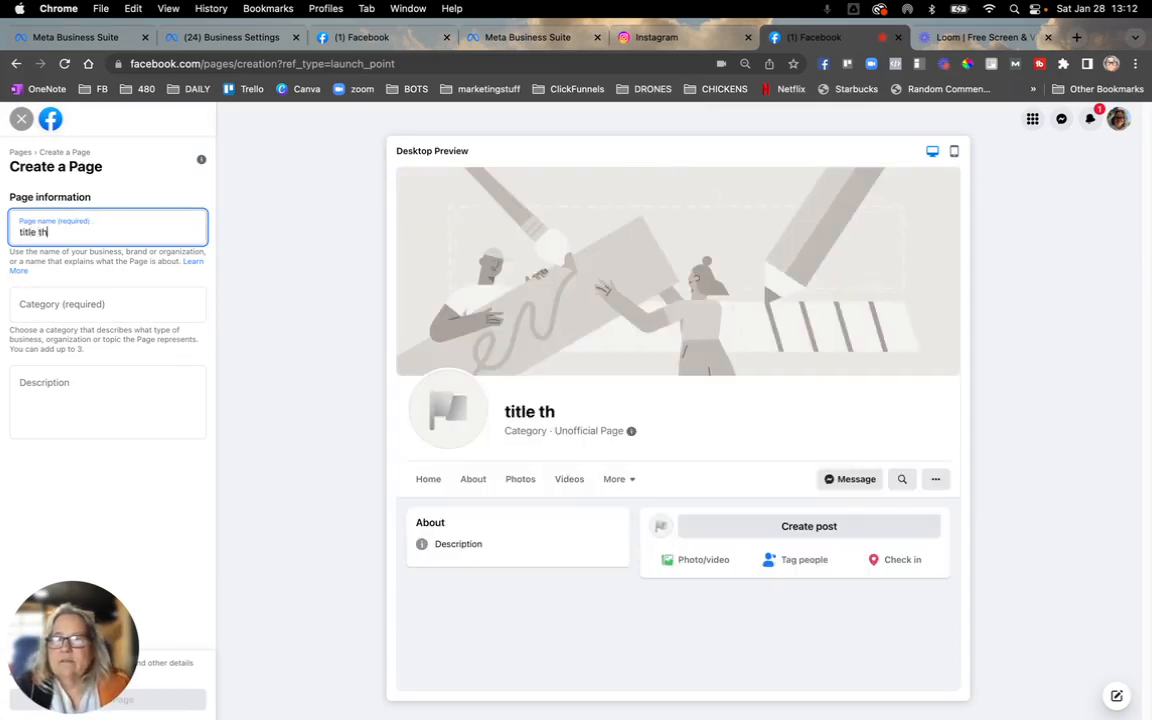
type("is pabe")
key("BackSpace")
key("BackSpace")
type("g")
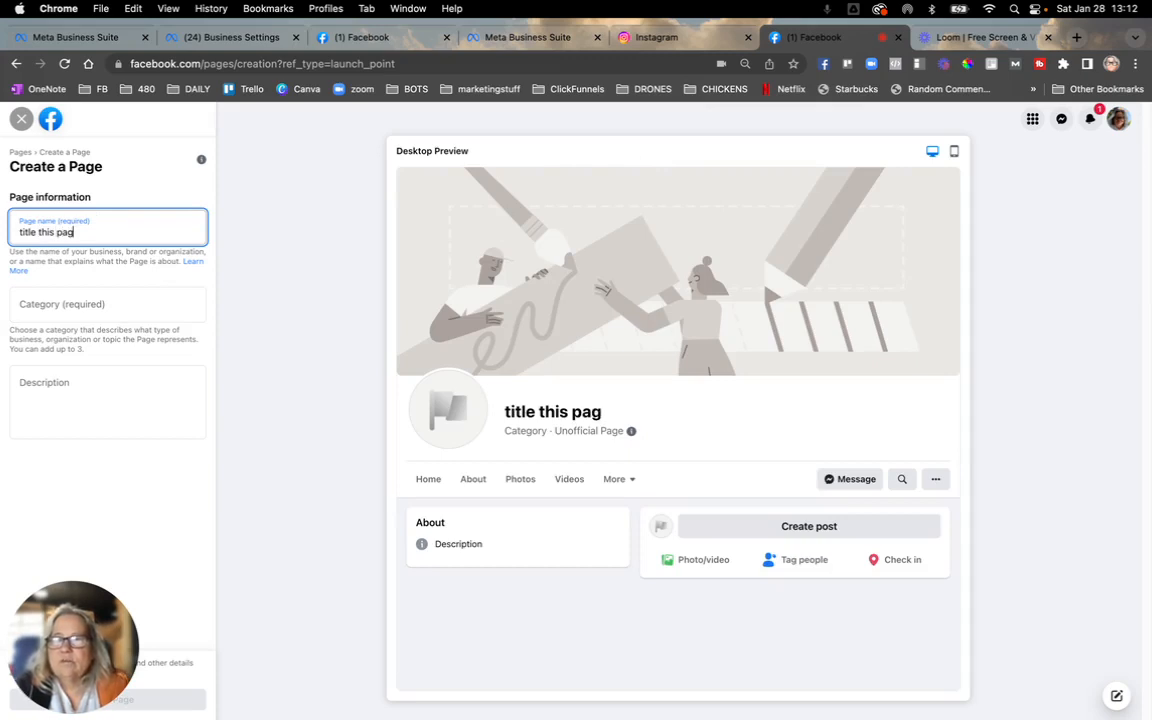
type("e here")
- Search the Page categories for "marketing" and choose Marketing Agency
left_click(70, 312)
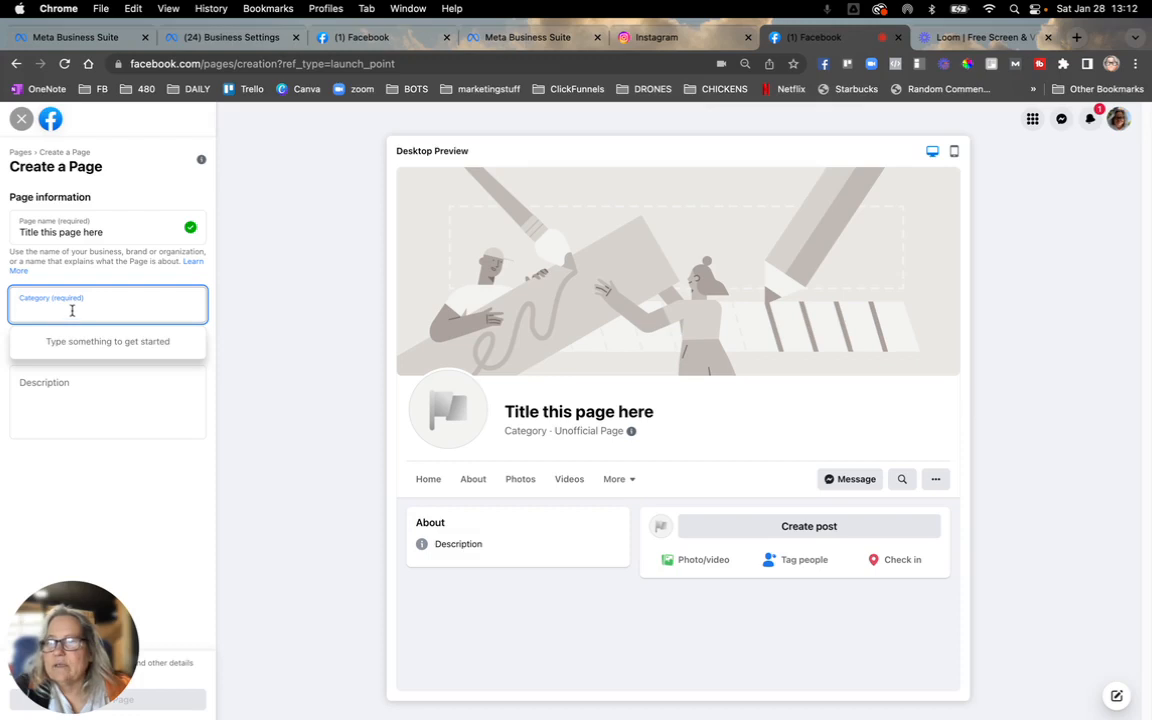
type("mar")
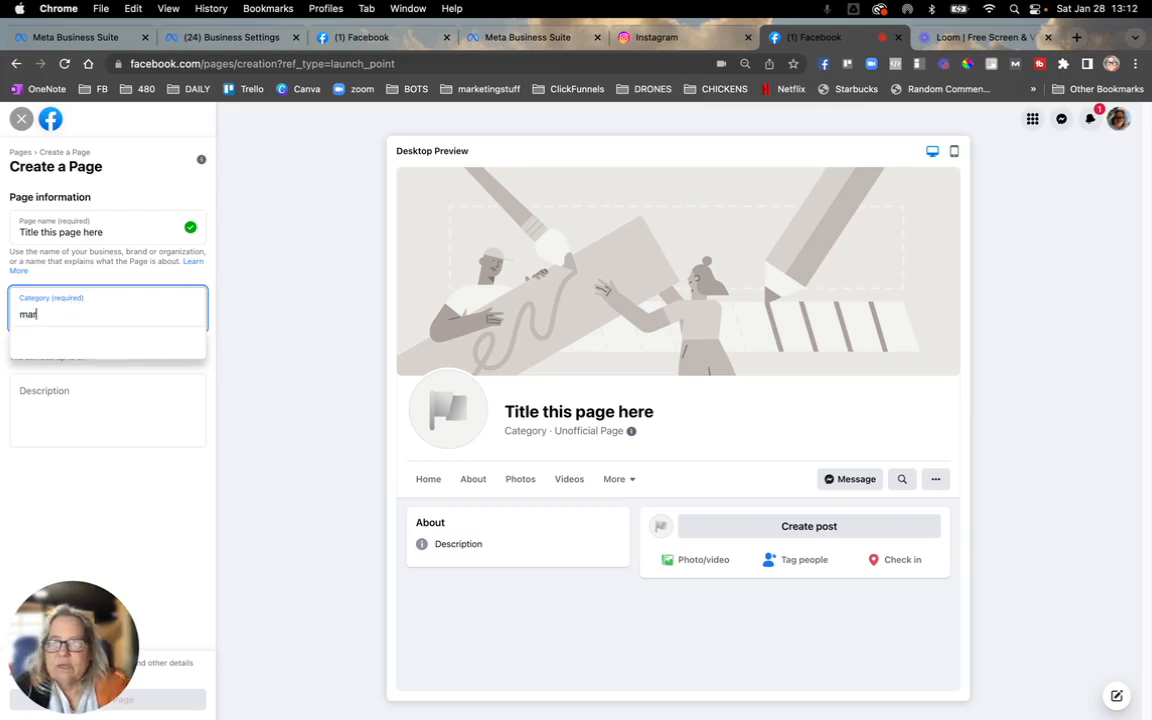
type("keting")
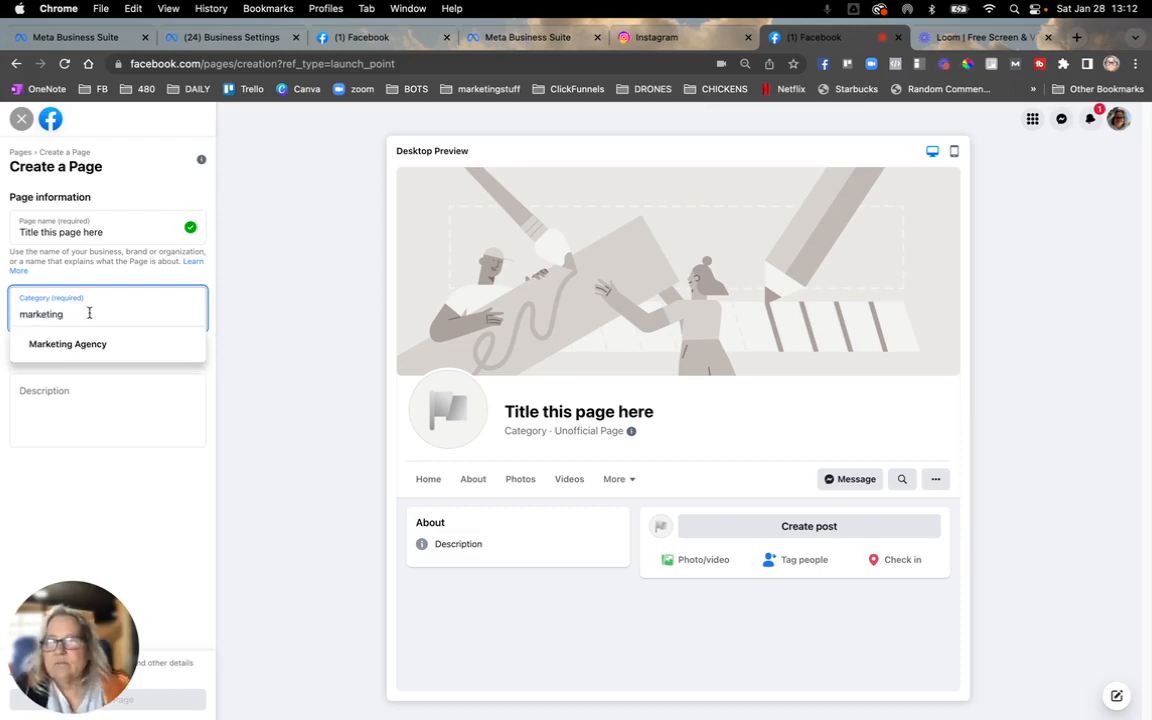
left_click(72, 343)
- Enter "this is my description" as the Page description and create the Page
left_click(75, 393)
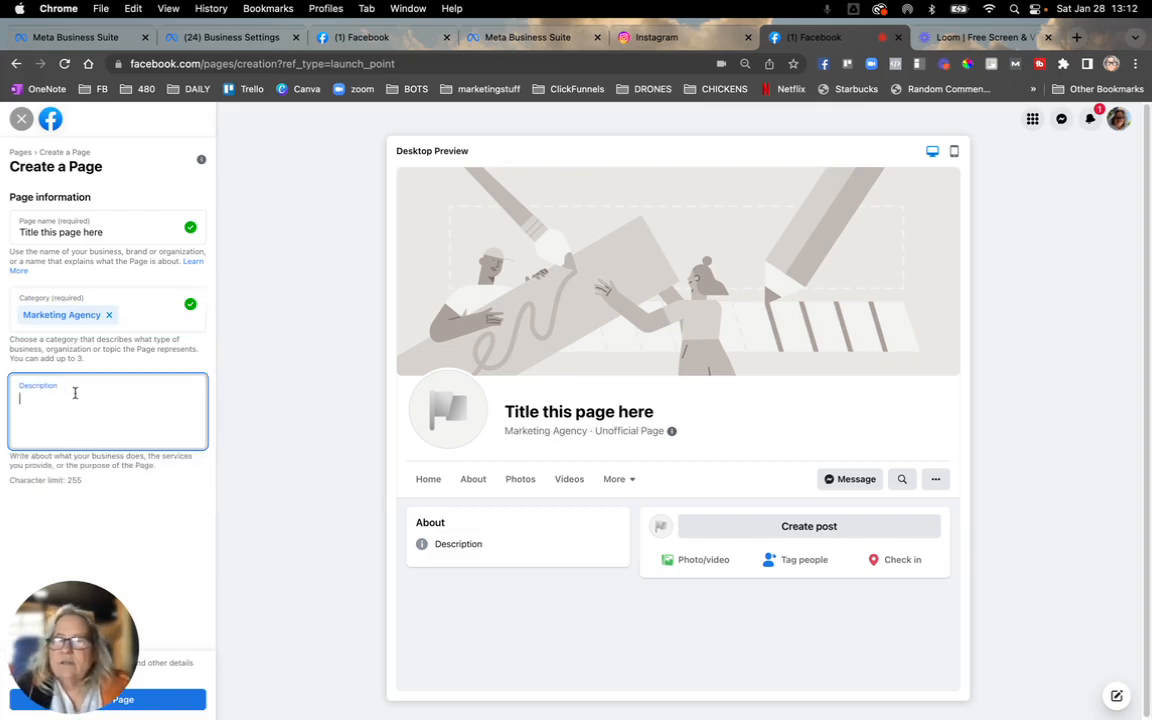
type("this is my d")
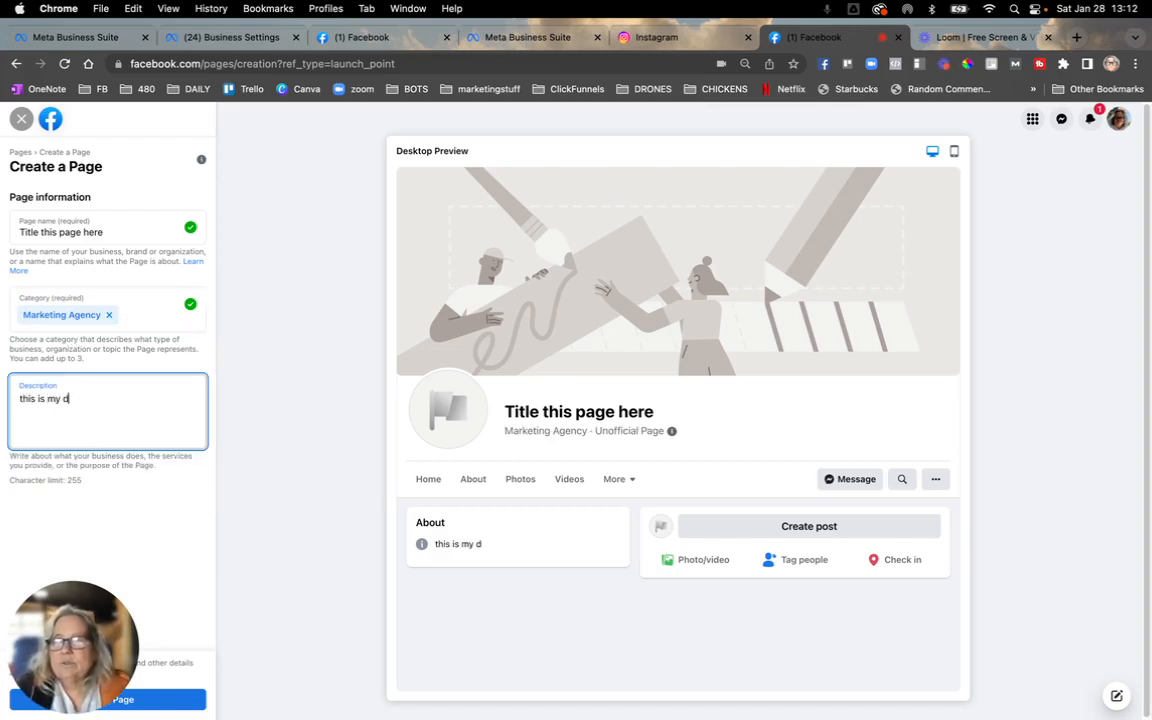
type("escription")
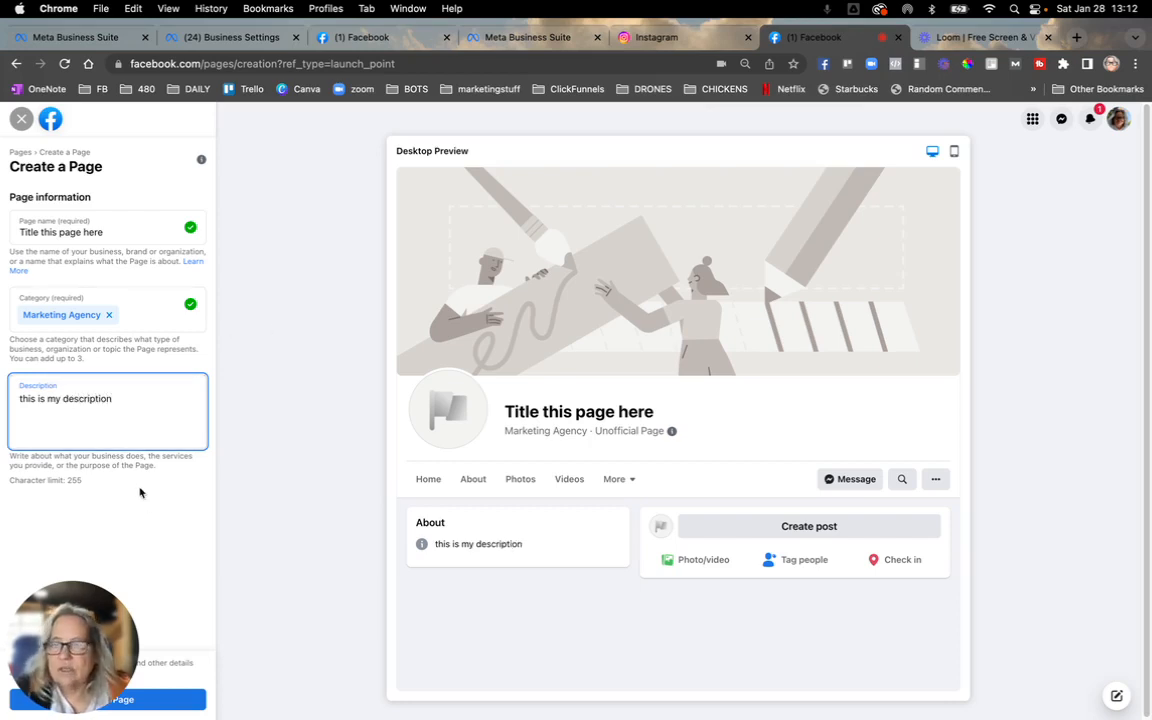
left_click_drag(117, 595, 117, 545)
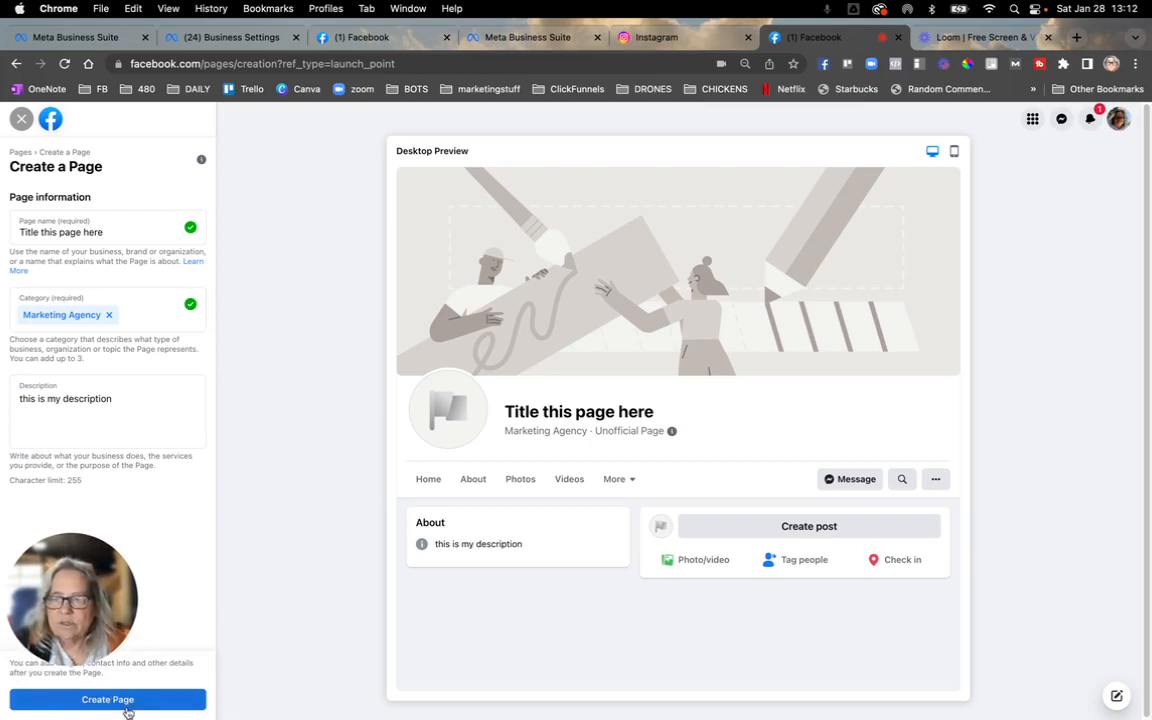
left_click(162, 703)
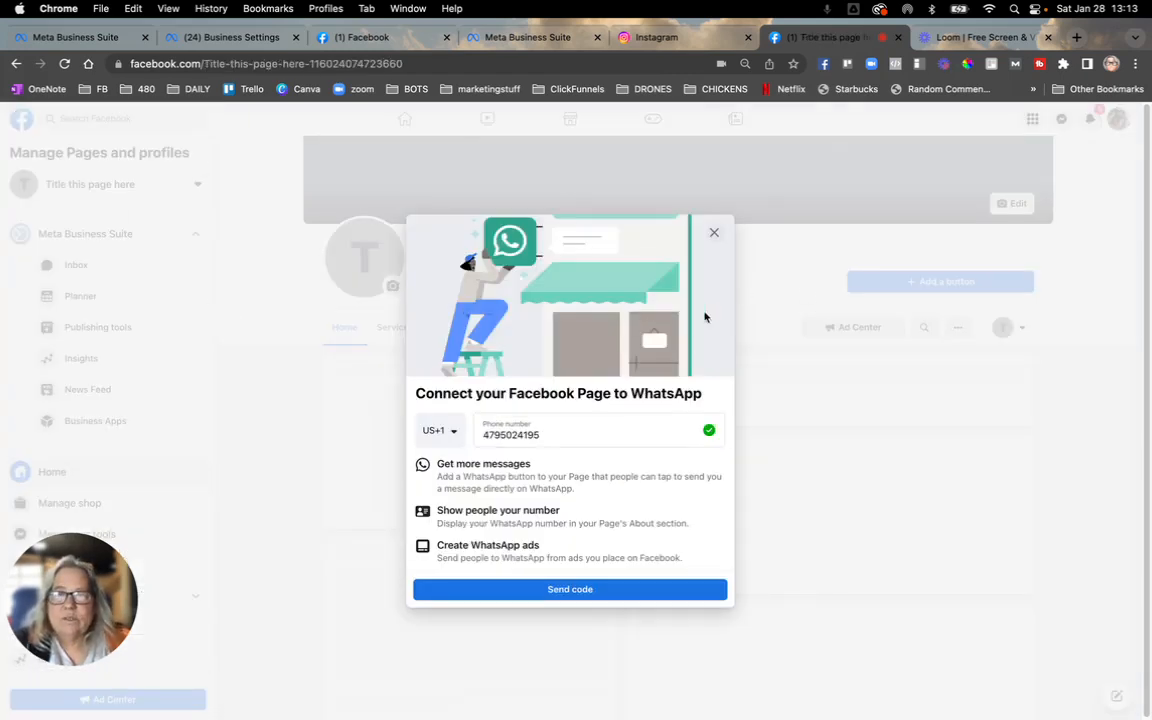
- Decline connecting the new Page to WhatsApp and look over the Page's home view
left_click(713, 232)
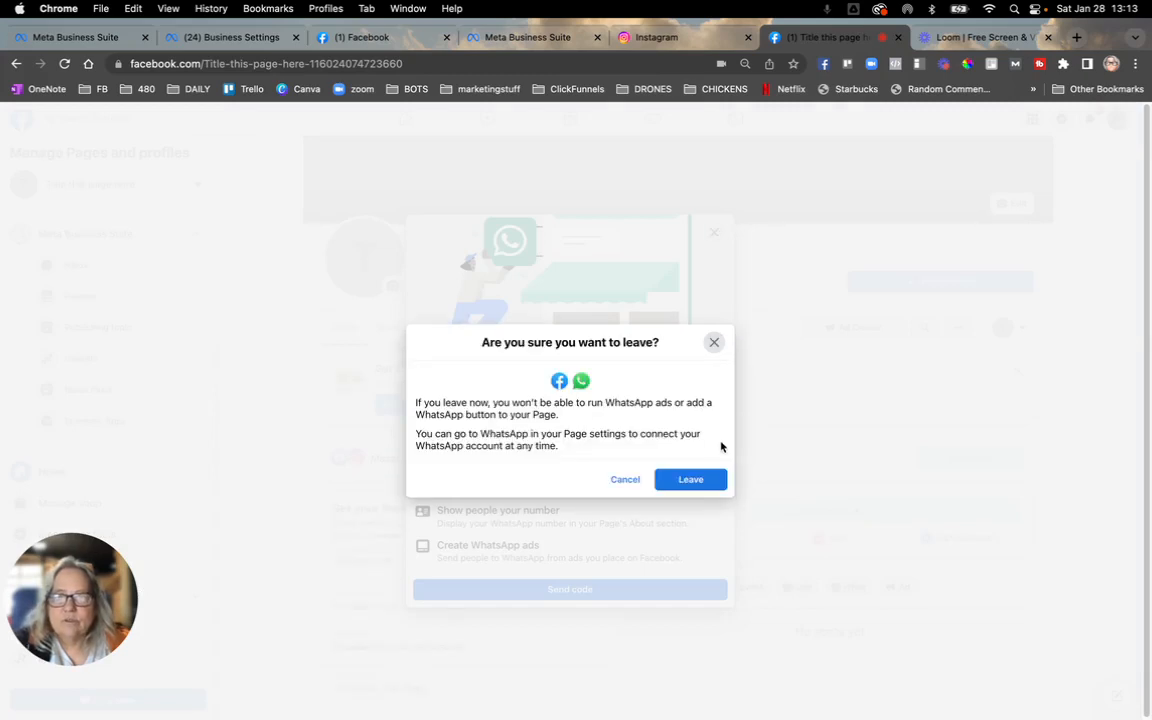
left_click(692, 482)
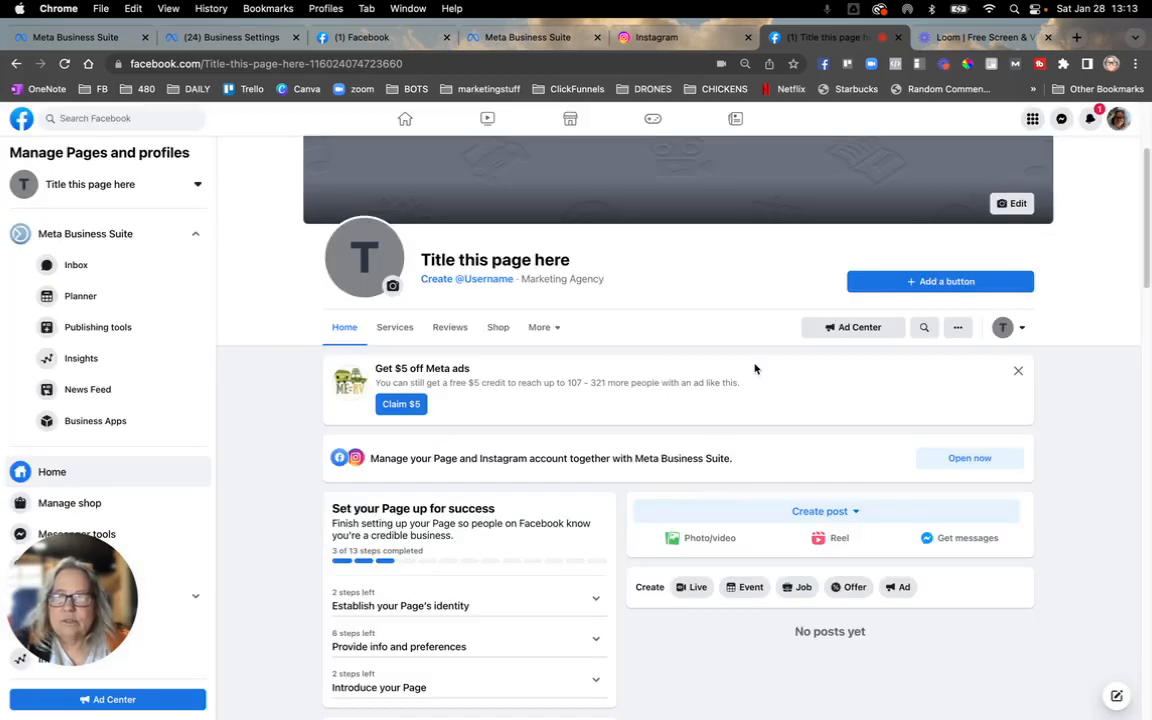
scroll(400, 200, "up", 2)
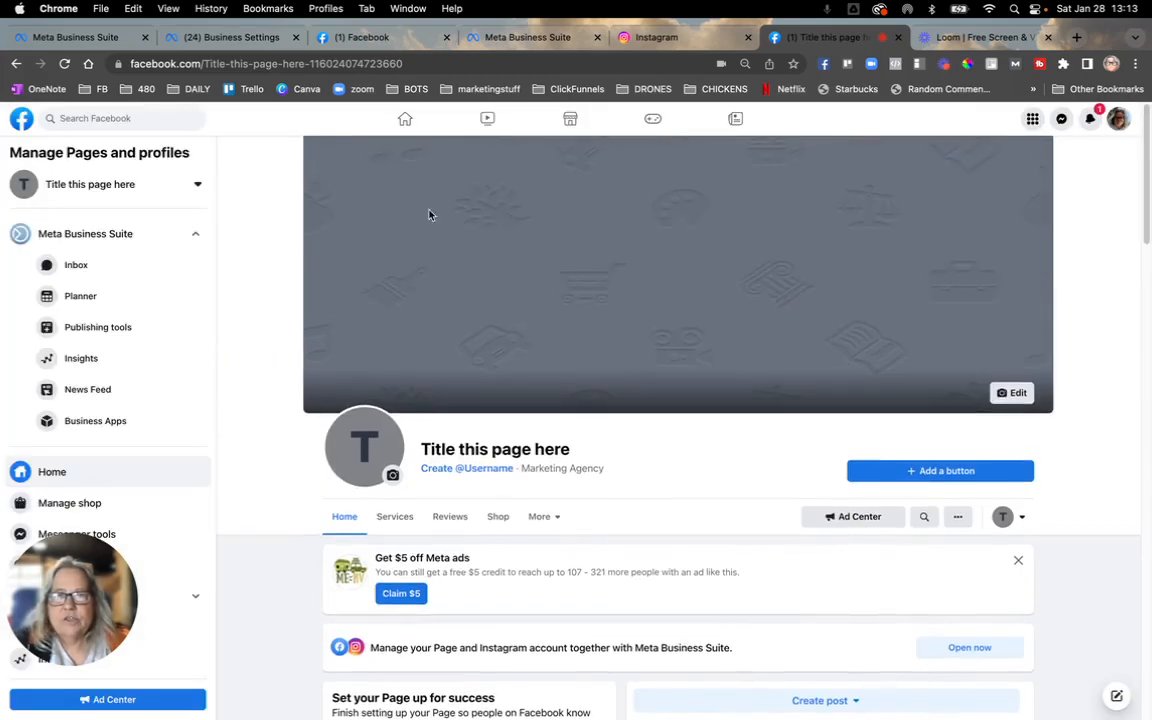
scroll(764, 485, "down", 3)
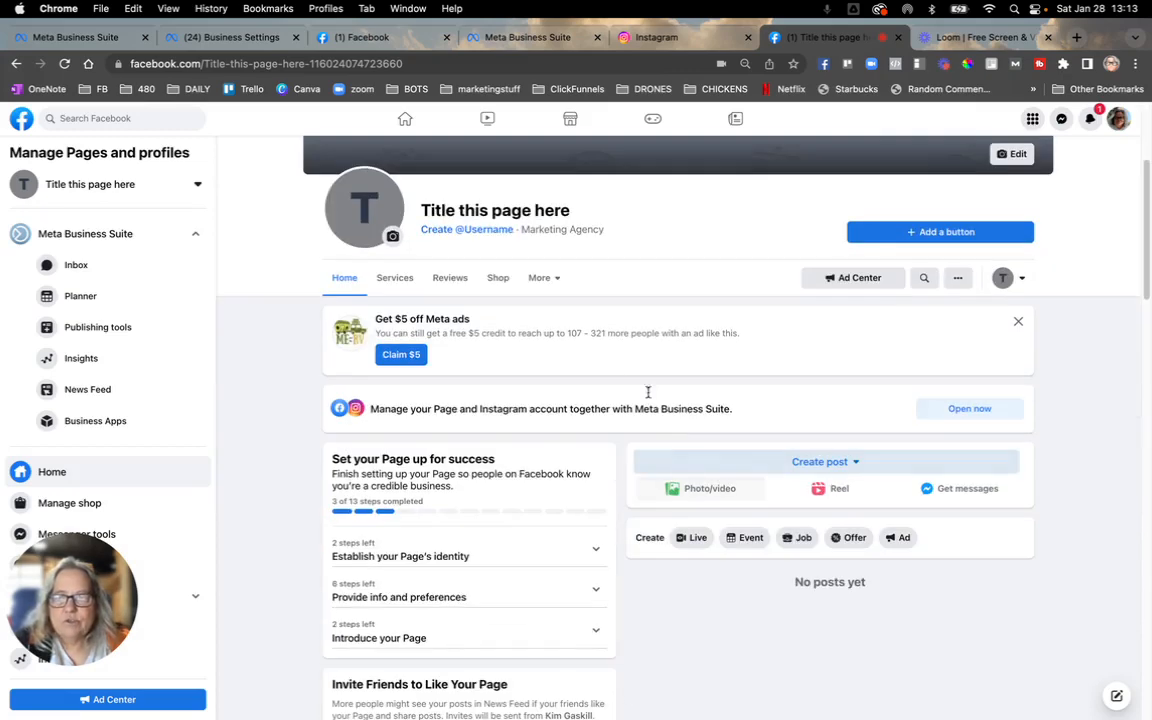
scroll(645, 391, "down", 2)
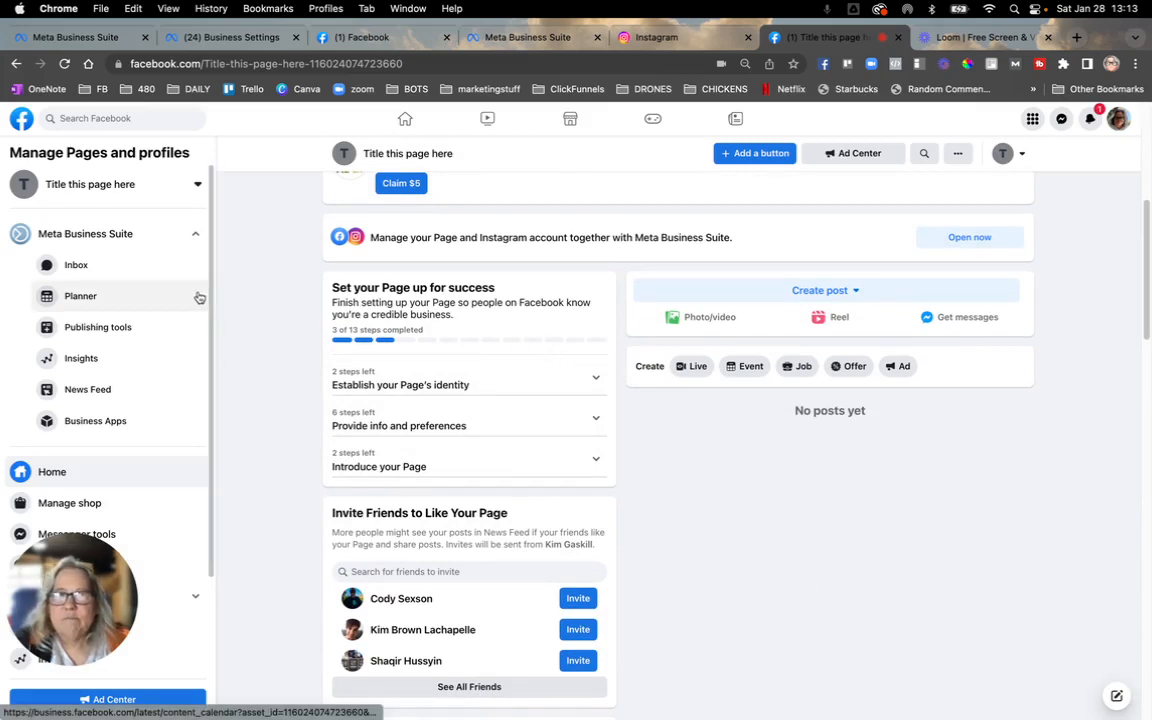
- Open the Page Roles section in the new Page's settings
left_click_drag(70, 540, 1046, 567)
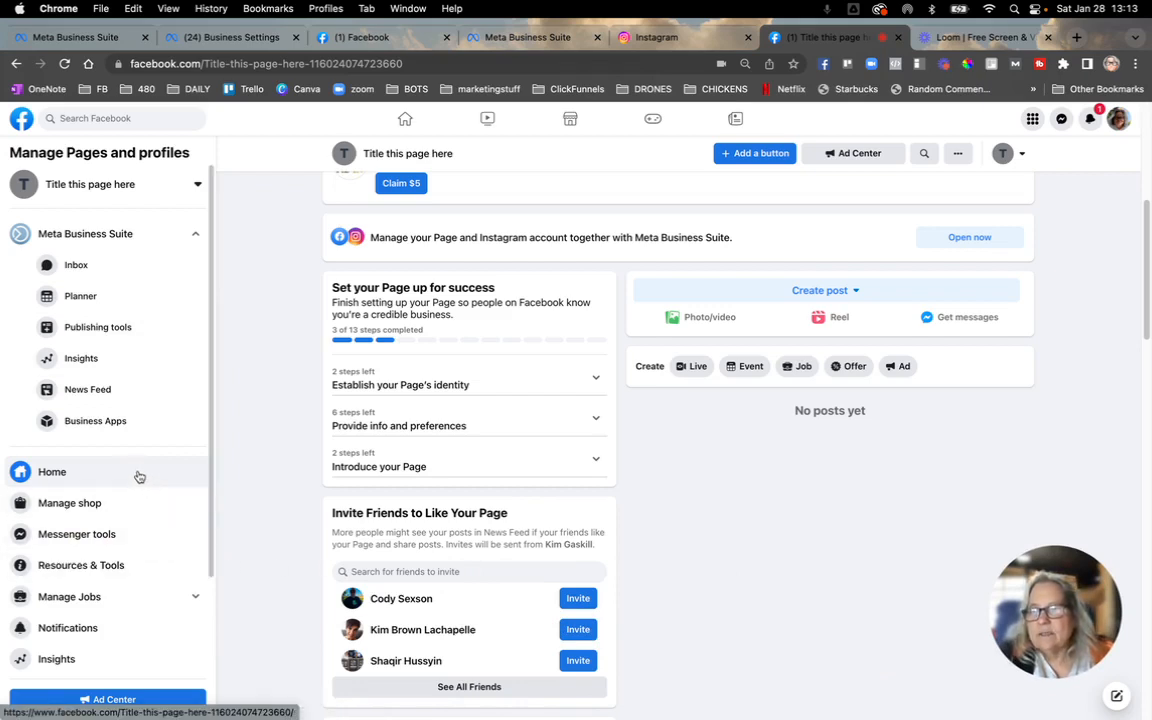
scroll(98, 529, "down", 3)
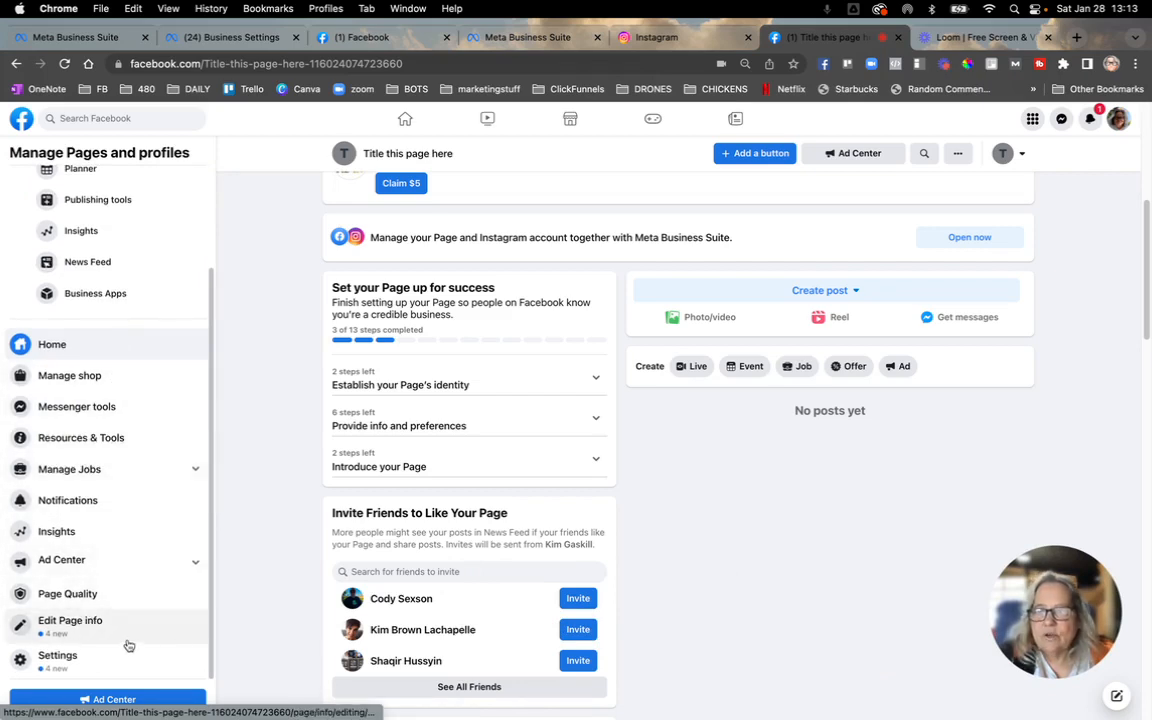
left_click(70, 664)
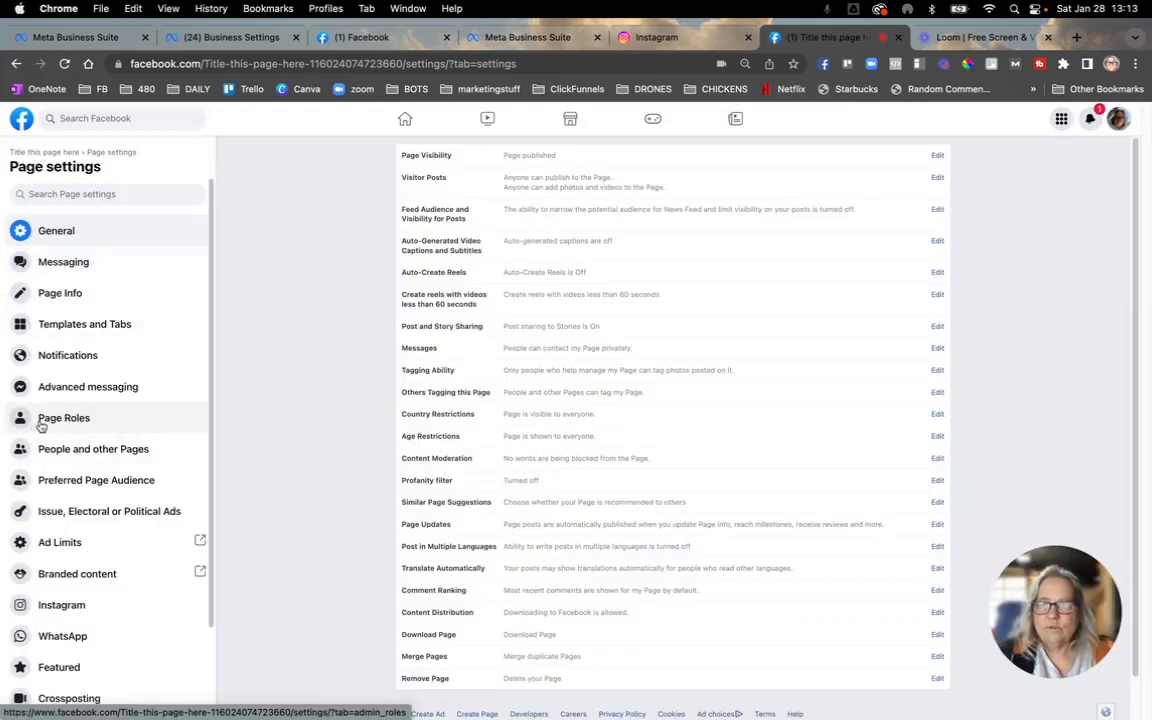
left_click(41, 422)
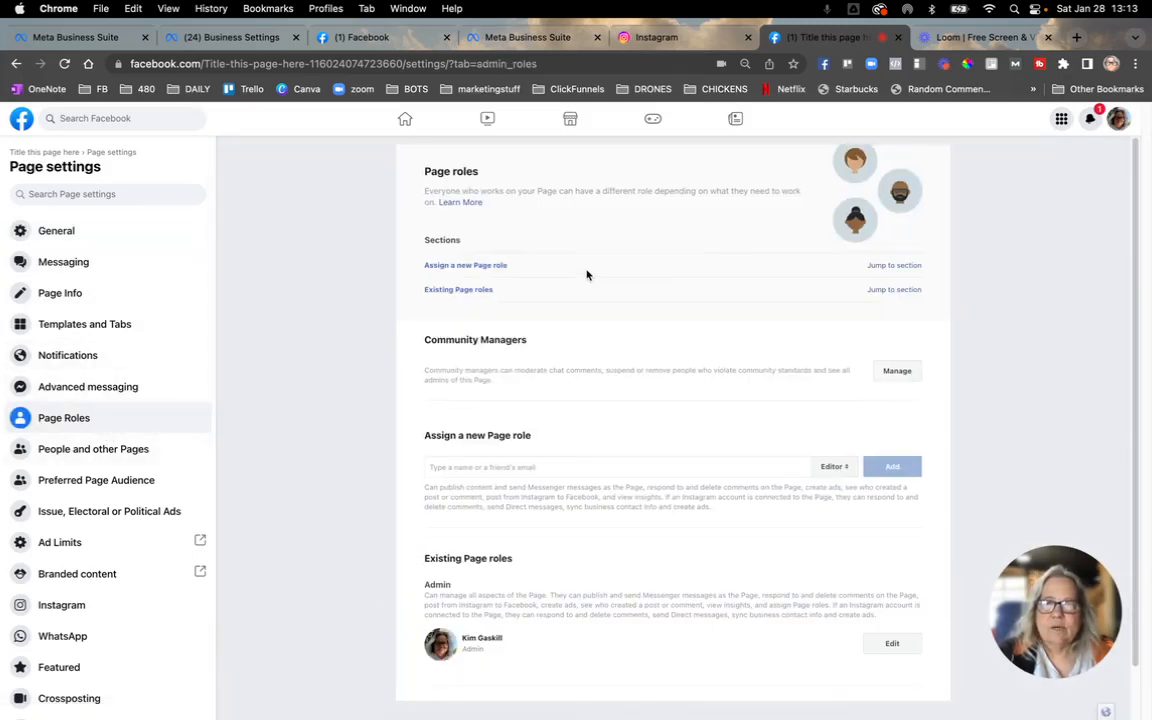
- Under Assign a new Page role, find and select the friend by name and set their role to Admin
left_click(498, 467)
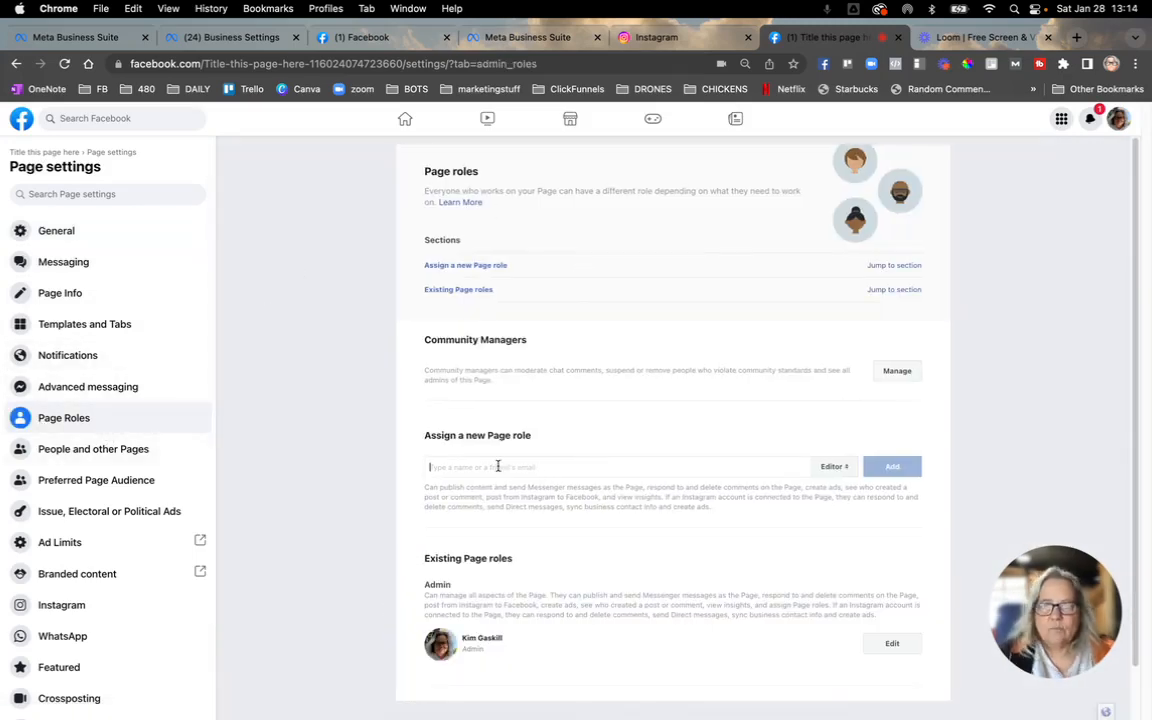
type("sa")
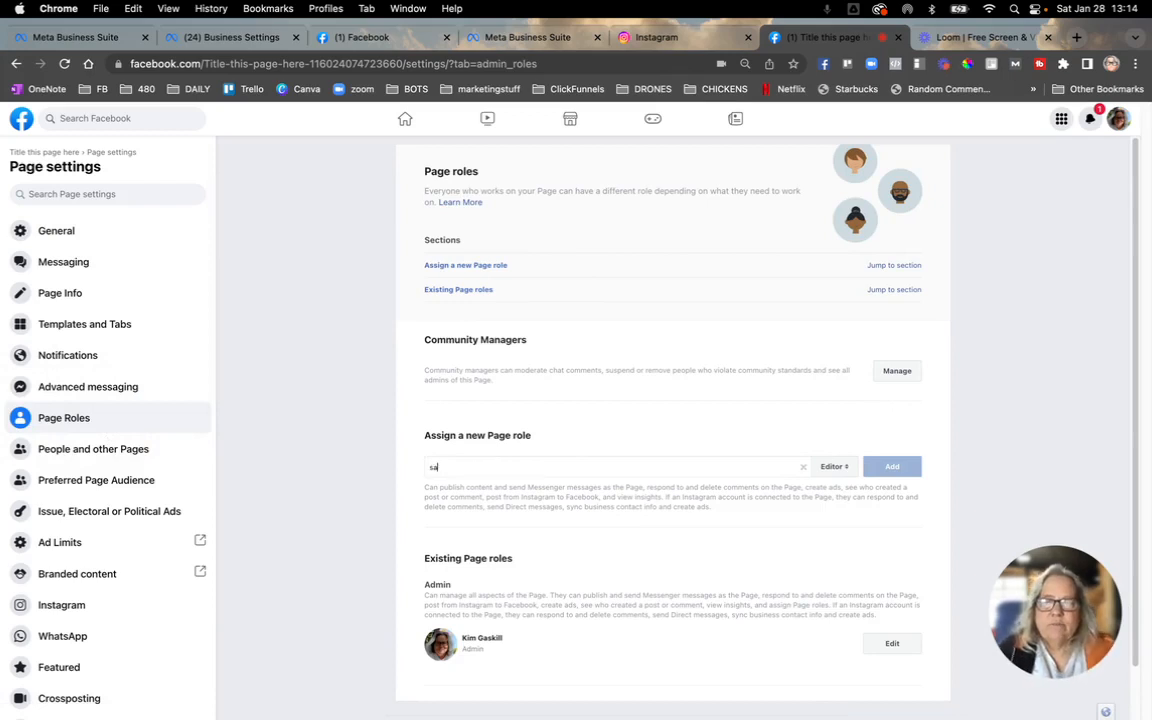
type("ndie")
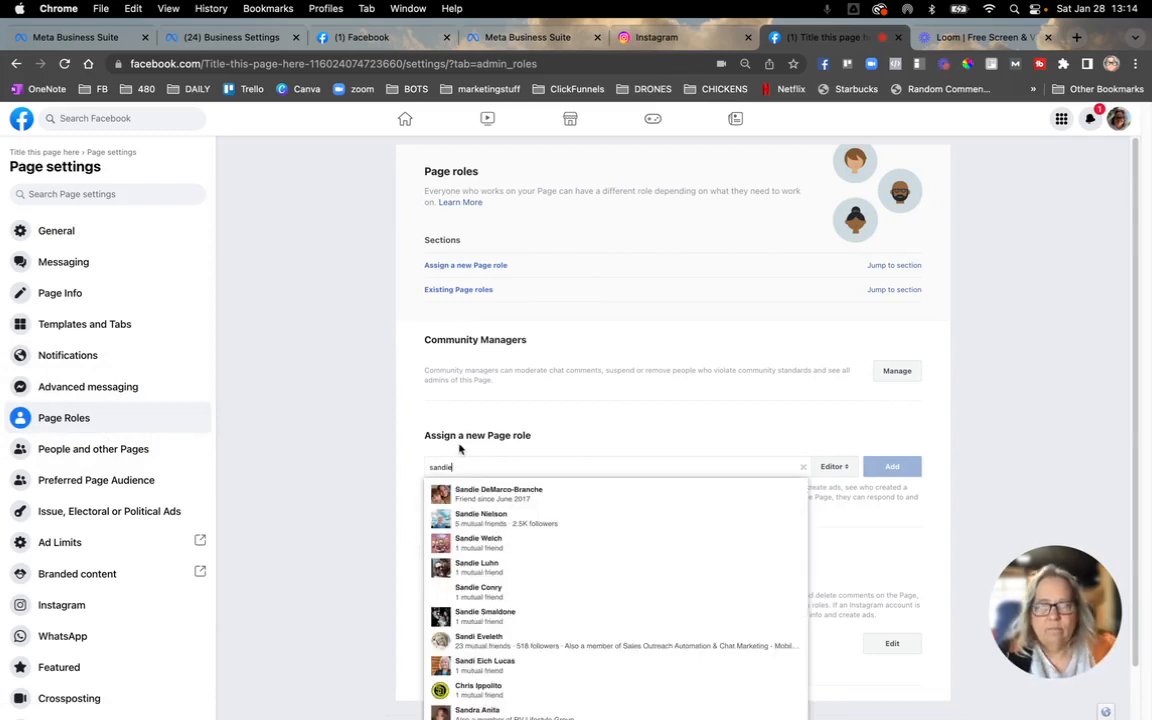
left_click(490, 496)
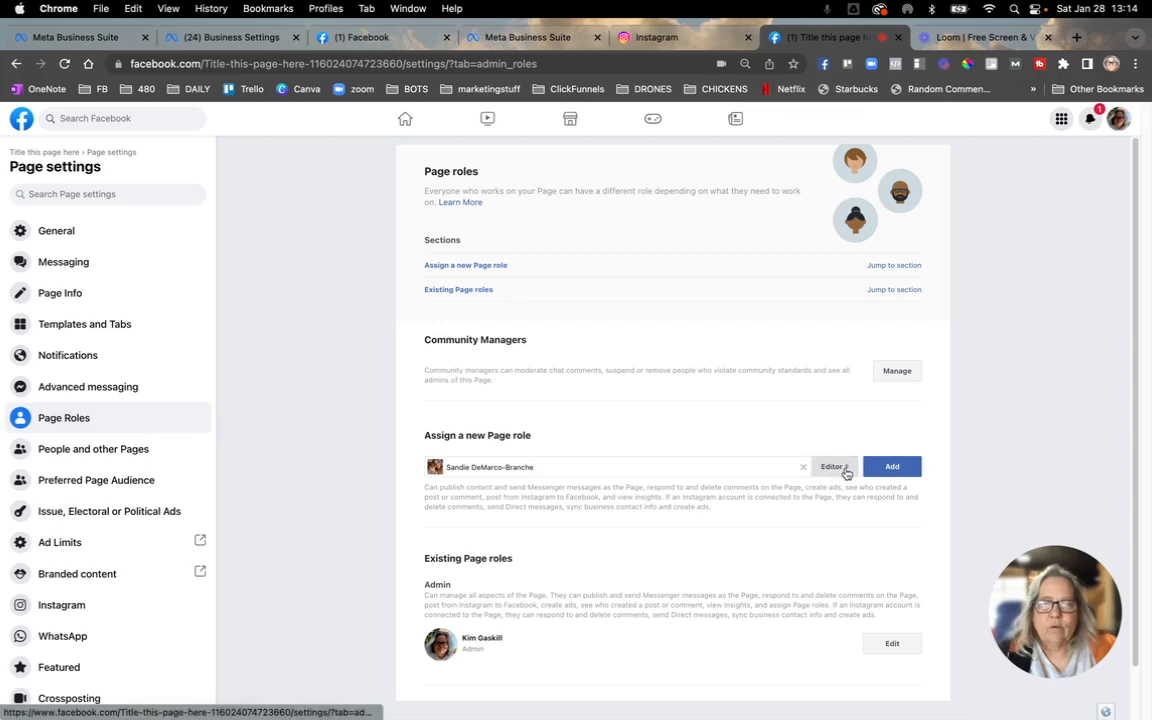
left_click(841, 468)
left_click(840, 454)
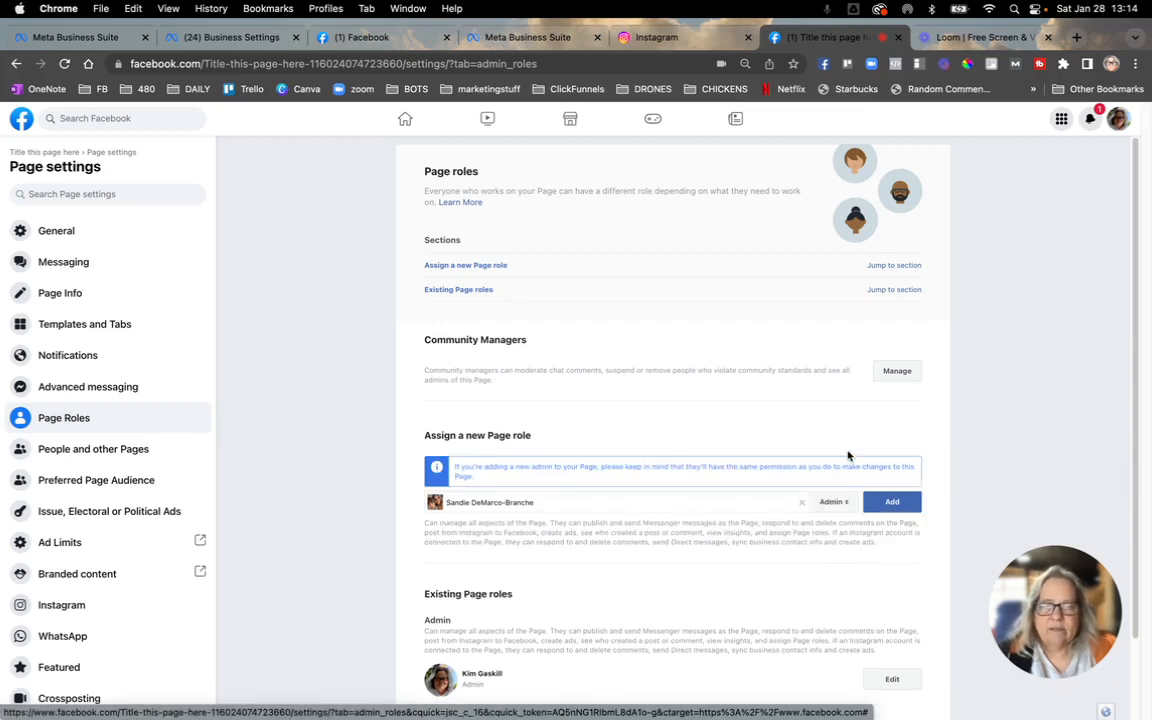
- Add the selected friend as a Page admin and authorize the request with the account password
left_click(907, 510)
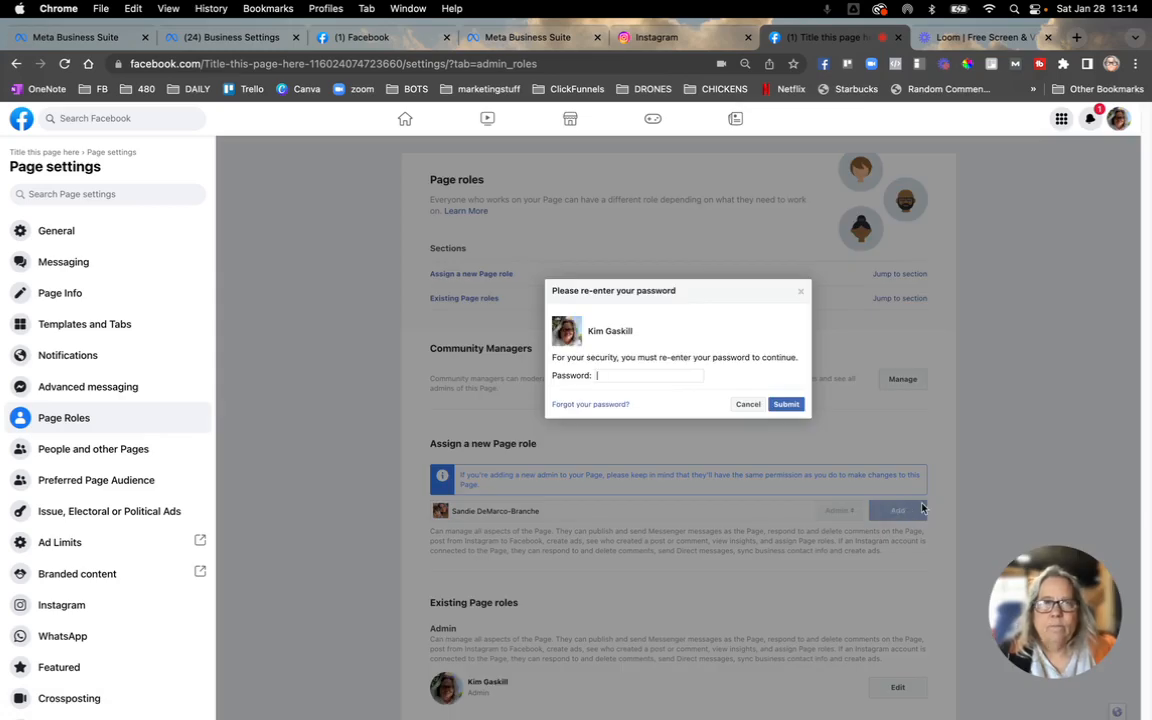
type("•••••••••••")
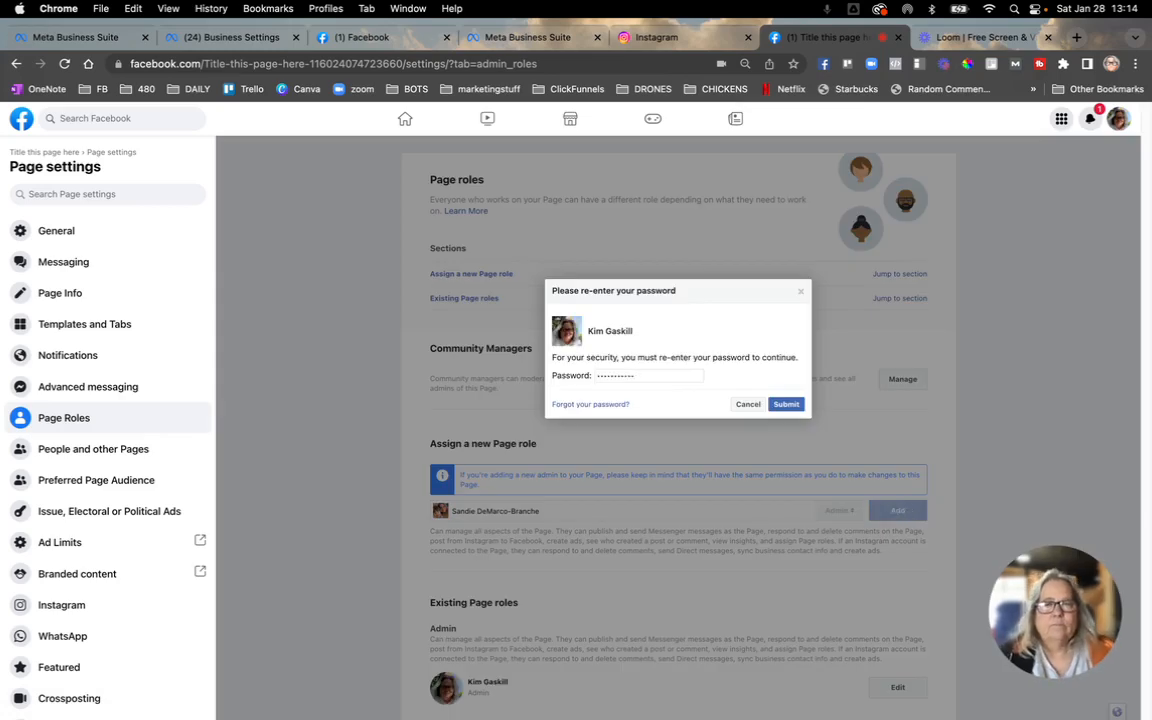
left_click(786, 404)
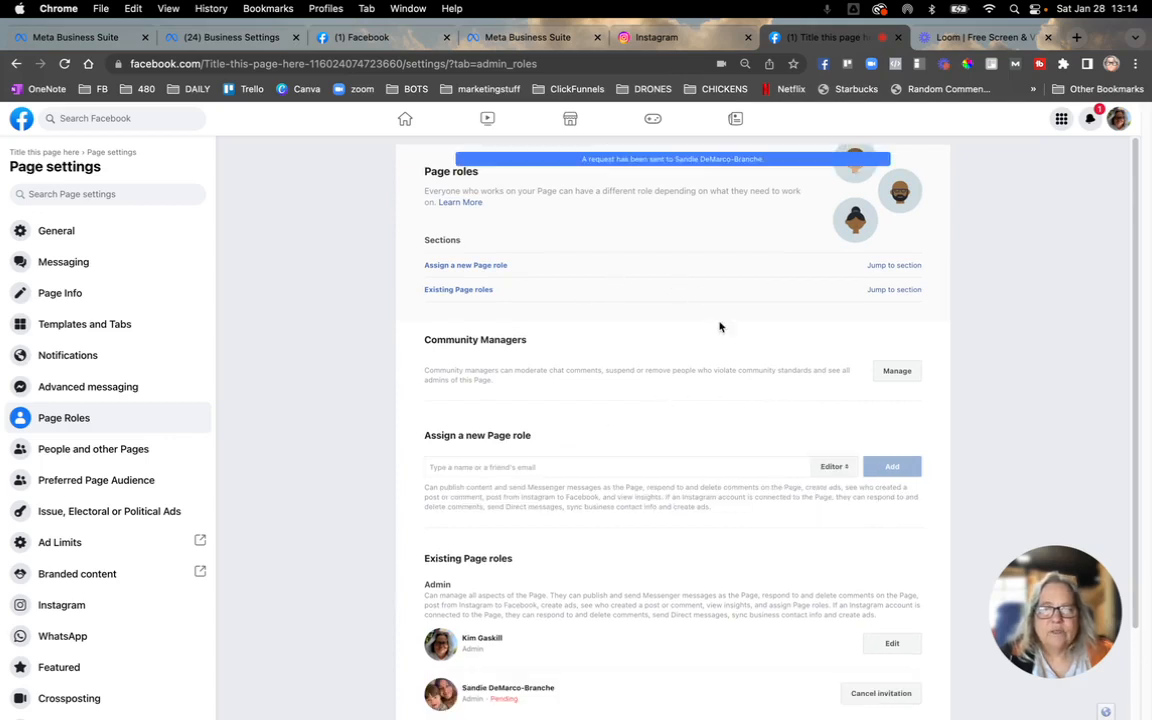
scroll(795, 490, "down", 2)
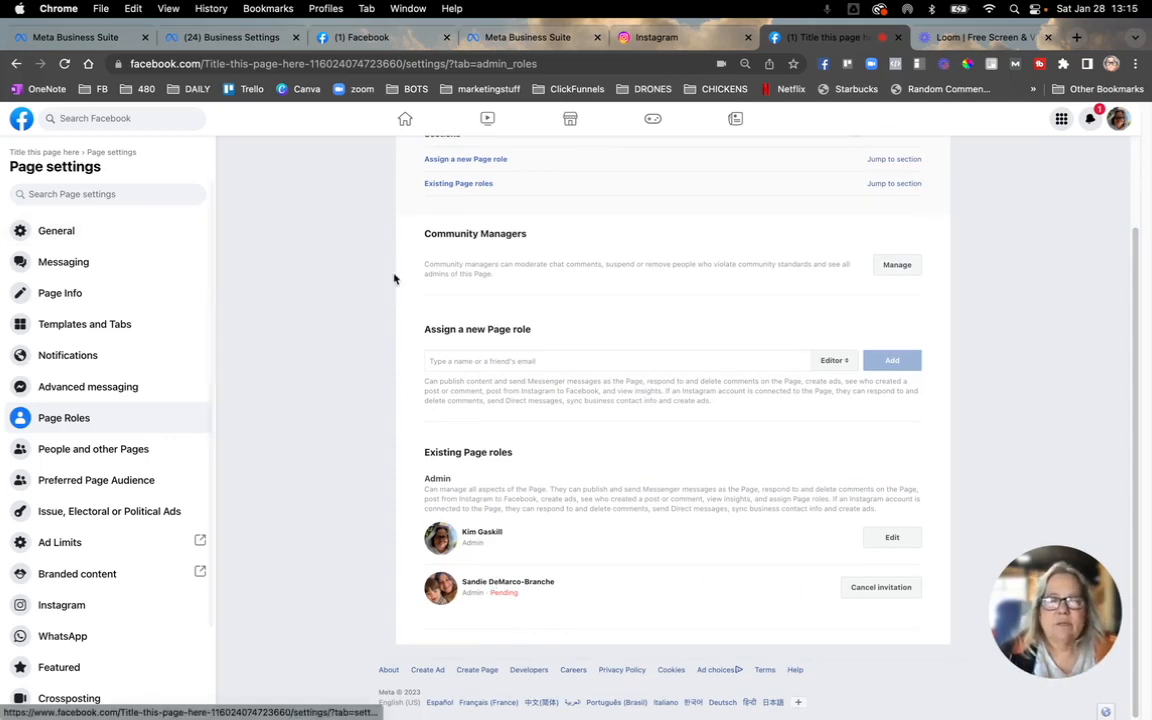
scroll(129, 520, "down", 3)
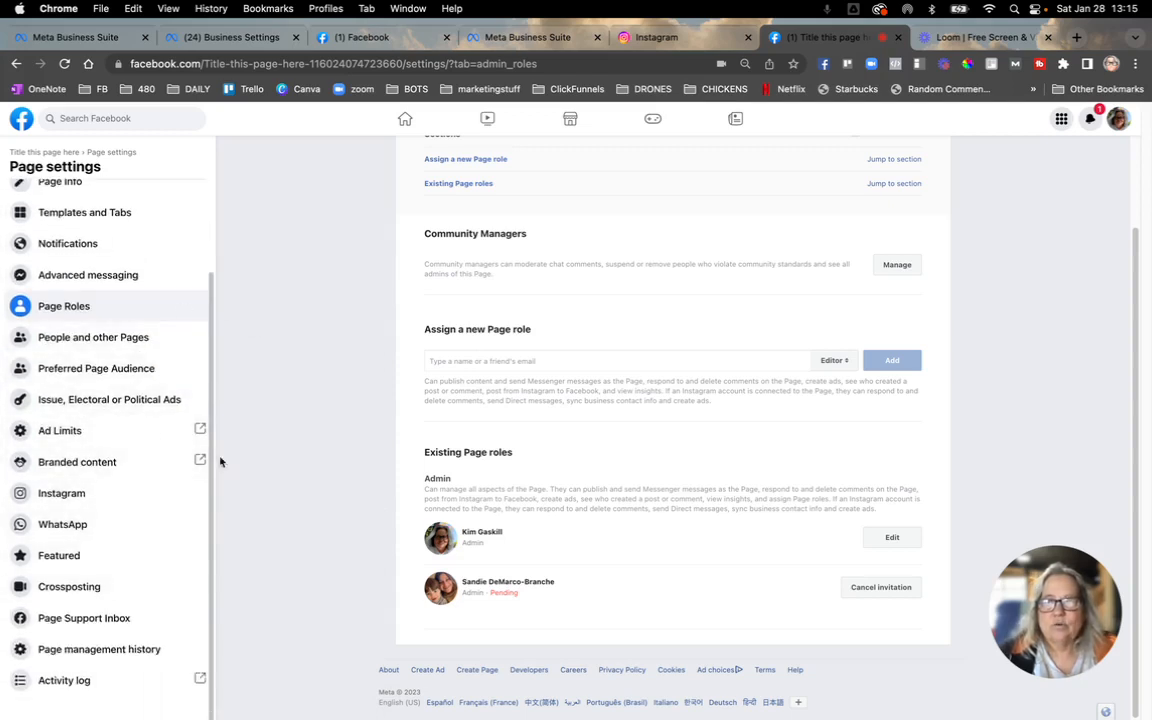
scroll(487, 502, "up", 1)
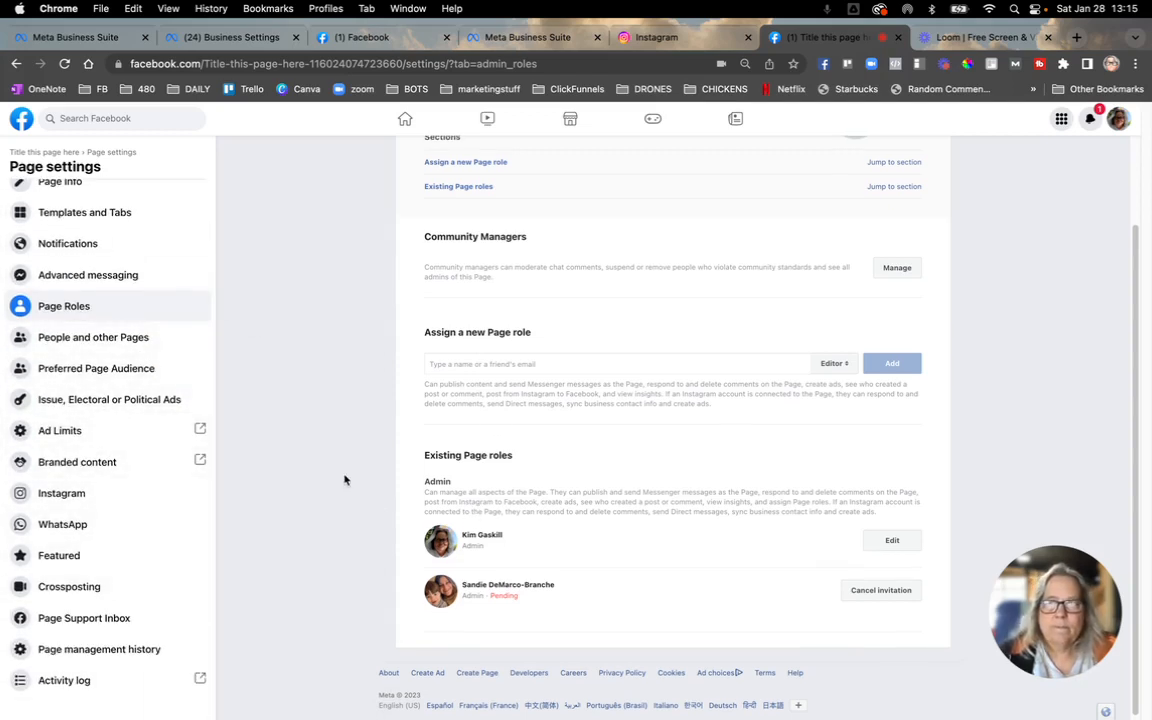
- Leave the new Page's role settings and return to the Page's home view
scroll(344, 480, "up", 2)
scroll(85, 195, "up", 3)
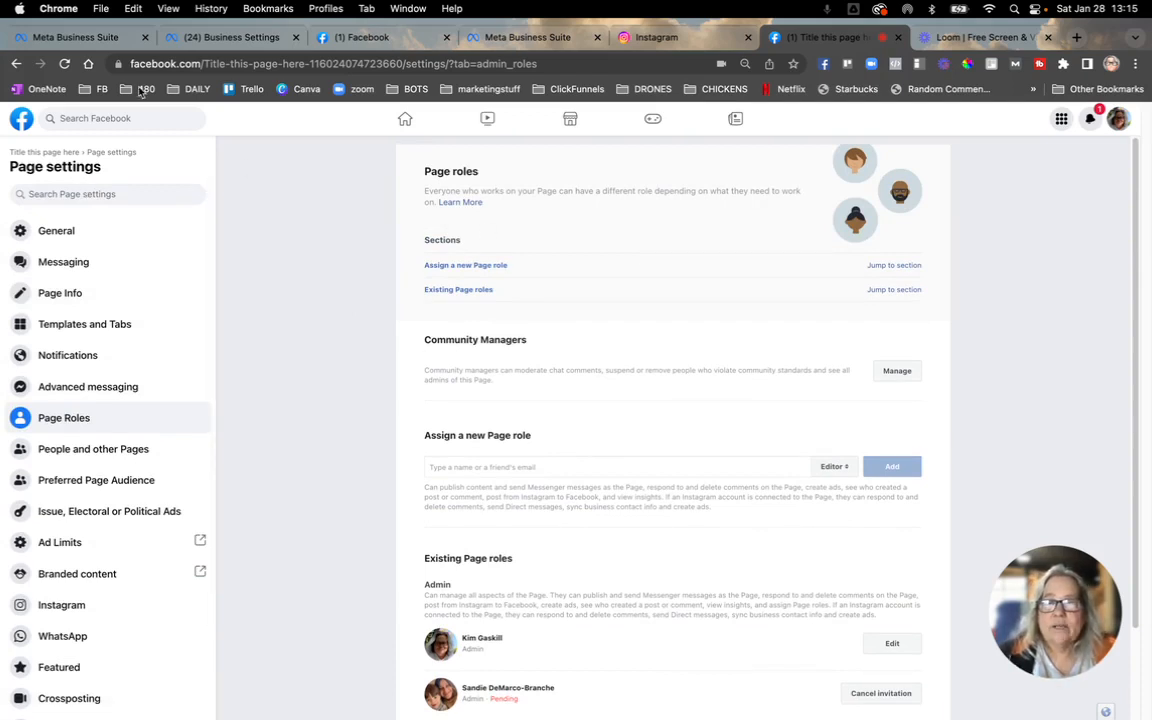
left_click(17, 64)
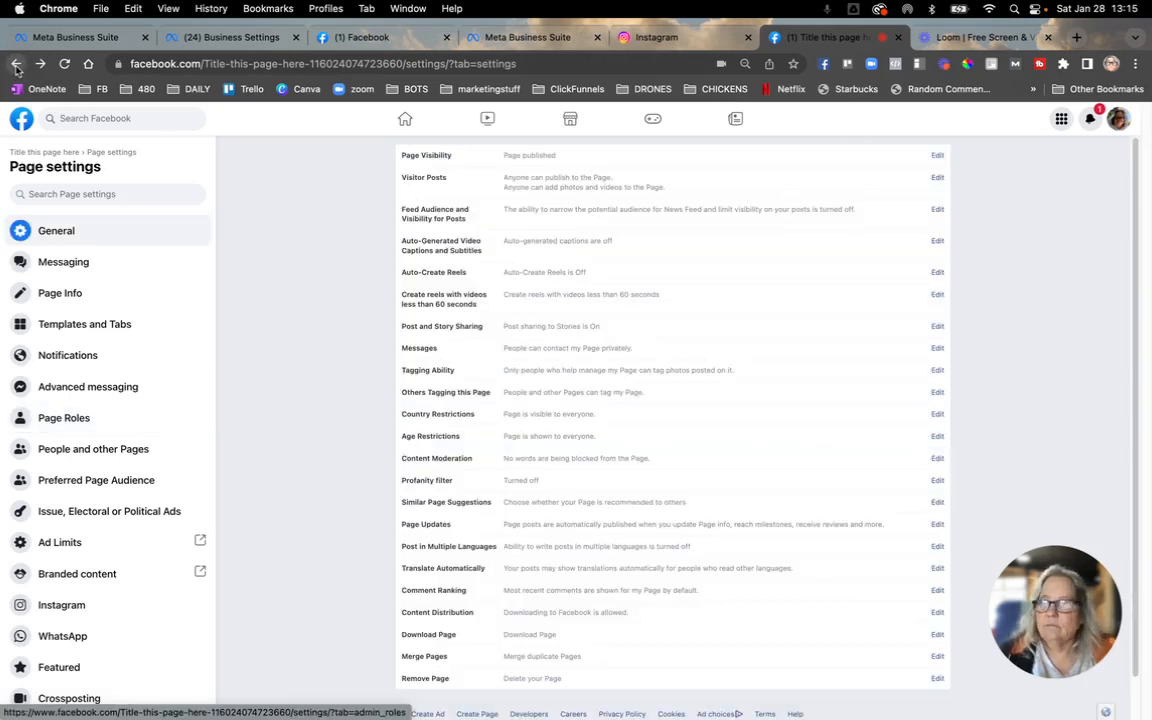
left_click(16, 66)
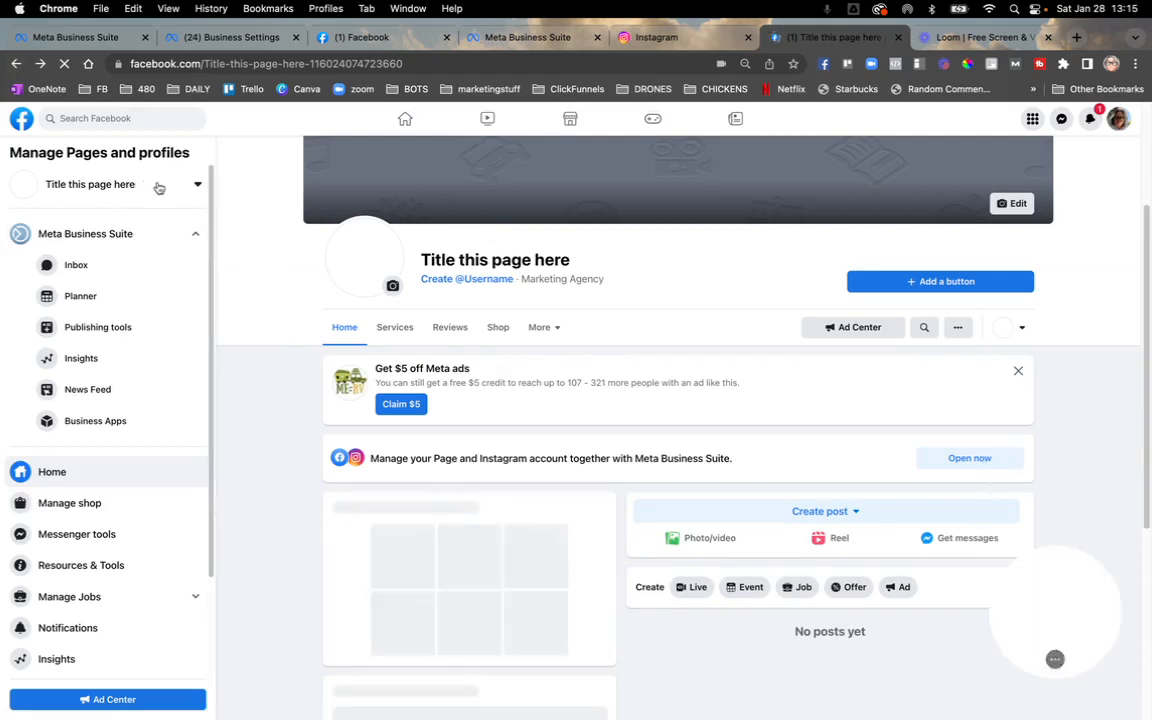
- Switch from the new Page to the first of the two existing test Pages, the one without a number in its name
left_click(197, 186)
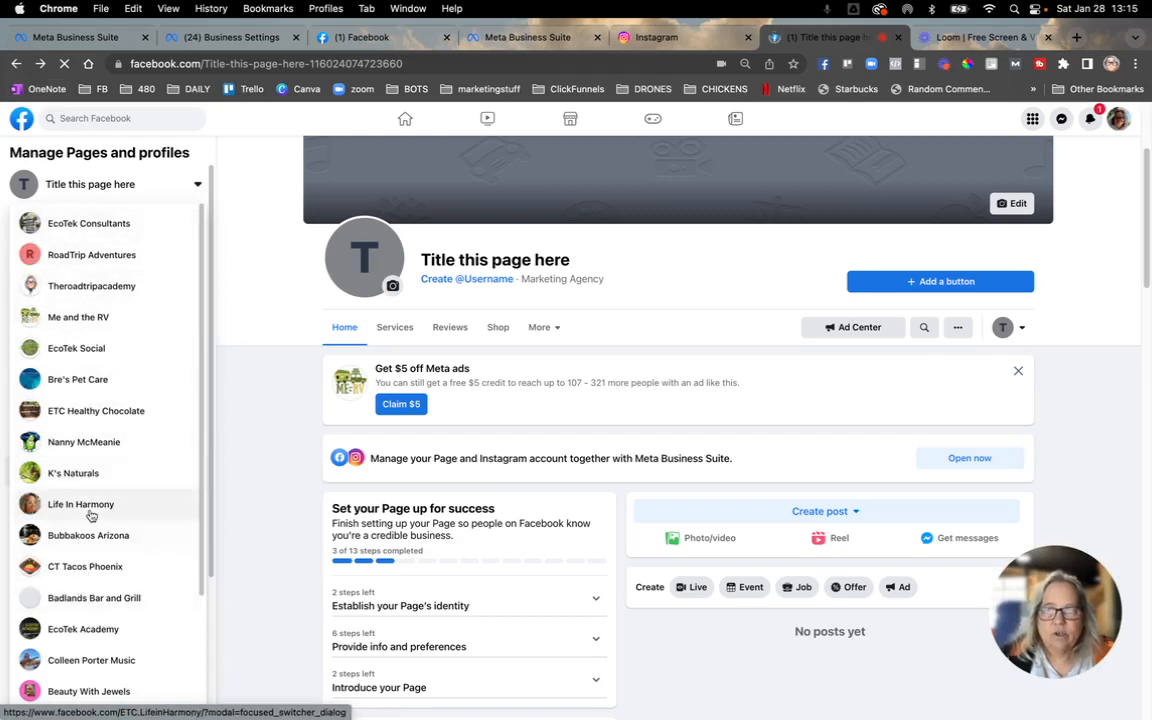
scroll(100, 300, "down", 3)
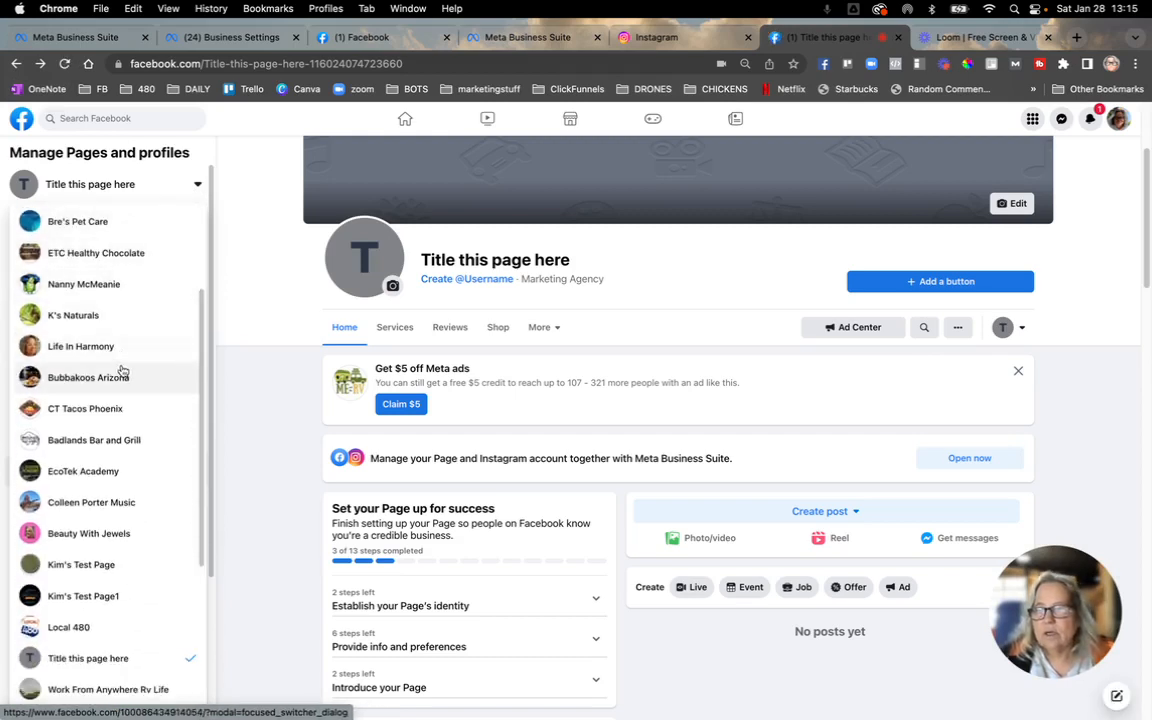
scroll(131, 483, "down", 2)
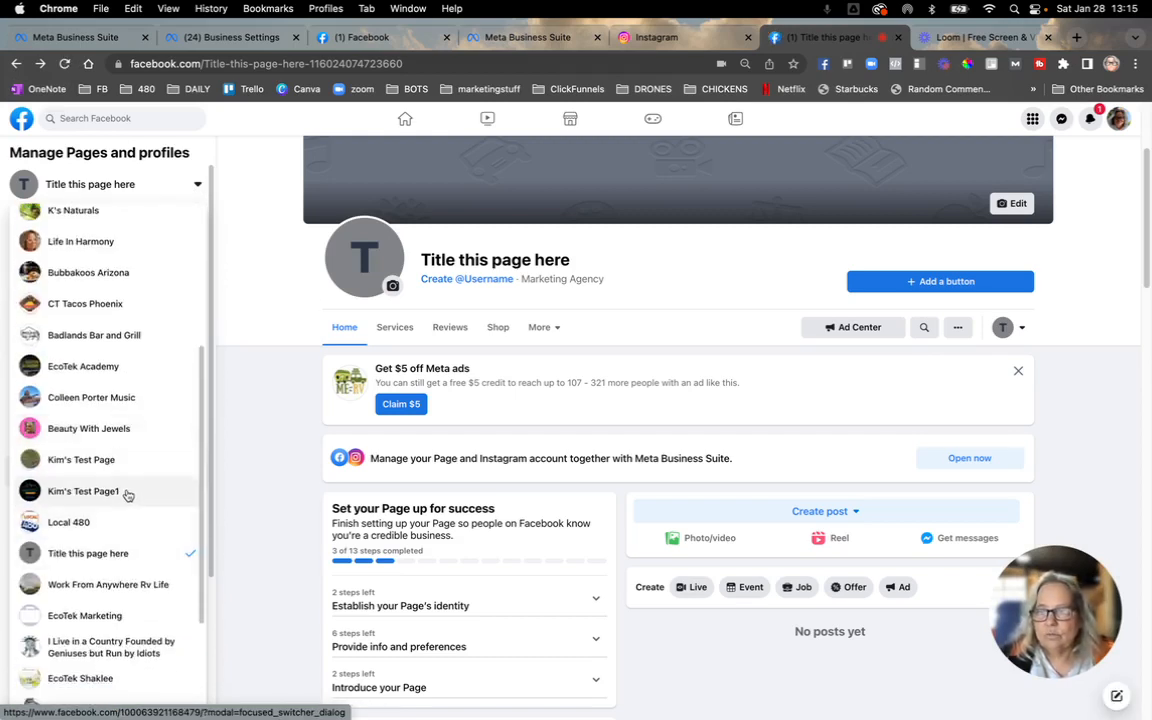
left_click(118, 465)
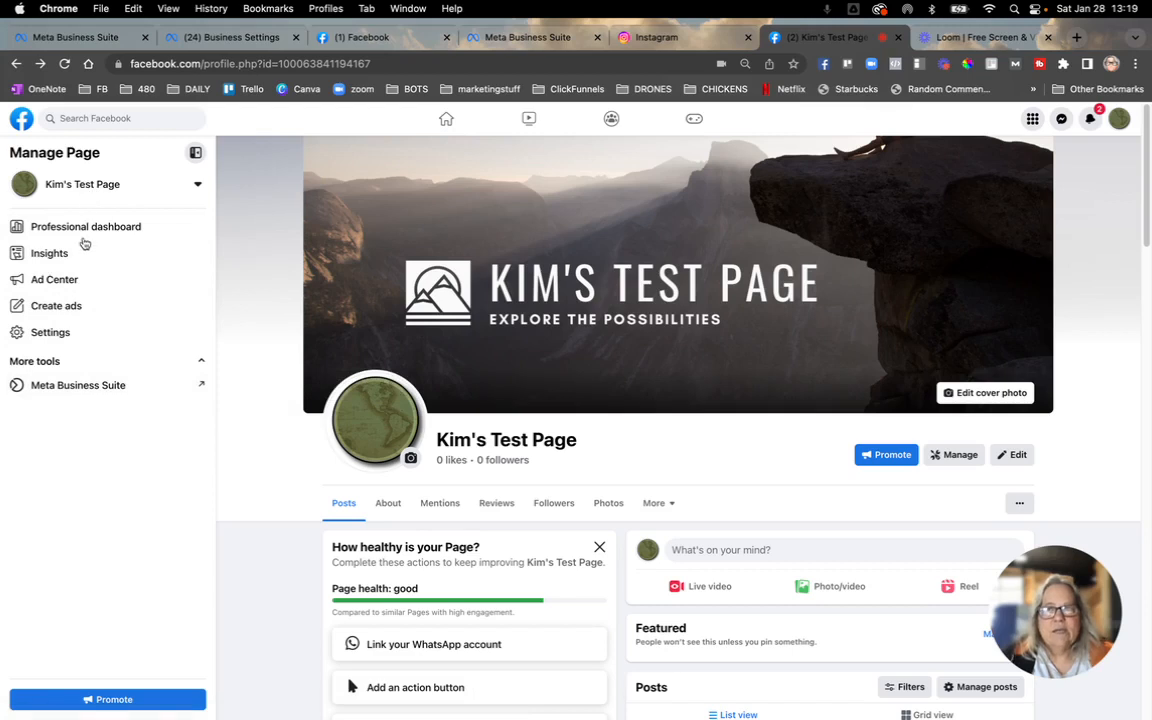
- Open the test Page's access settings under New Pages Experience and start adding a new person with Facebook access
left_click(72, 332)
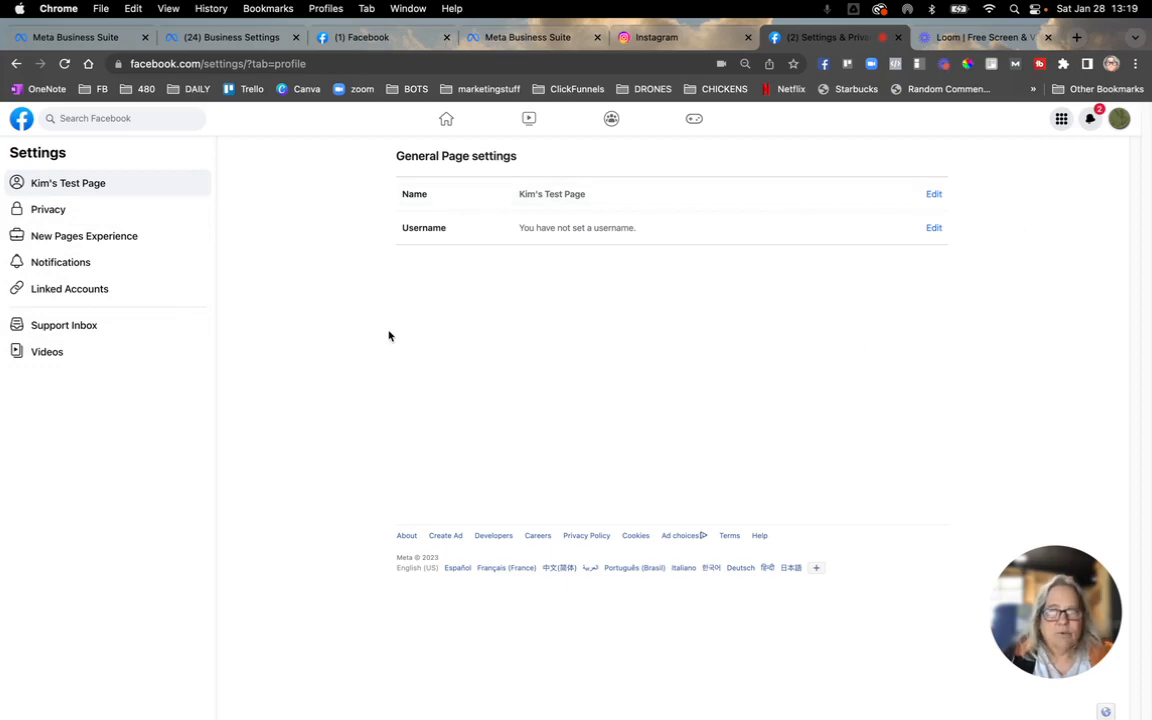
left_click(121, 240)
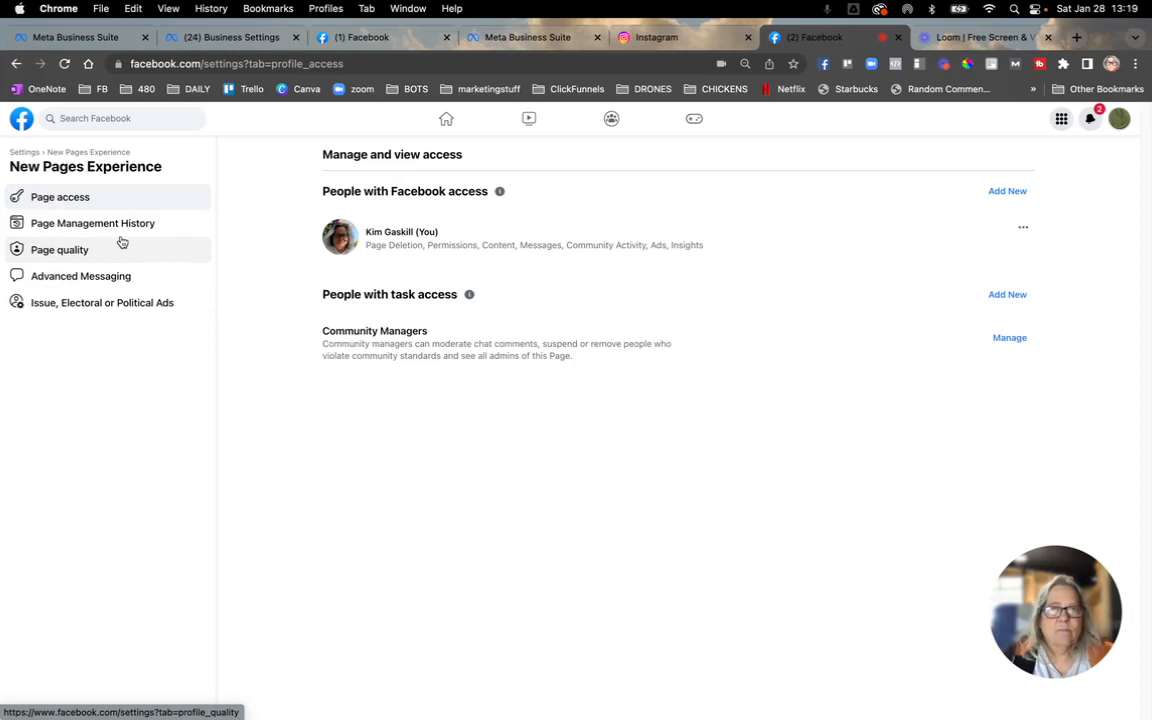
left_click(1010, 193)
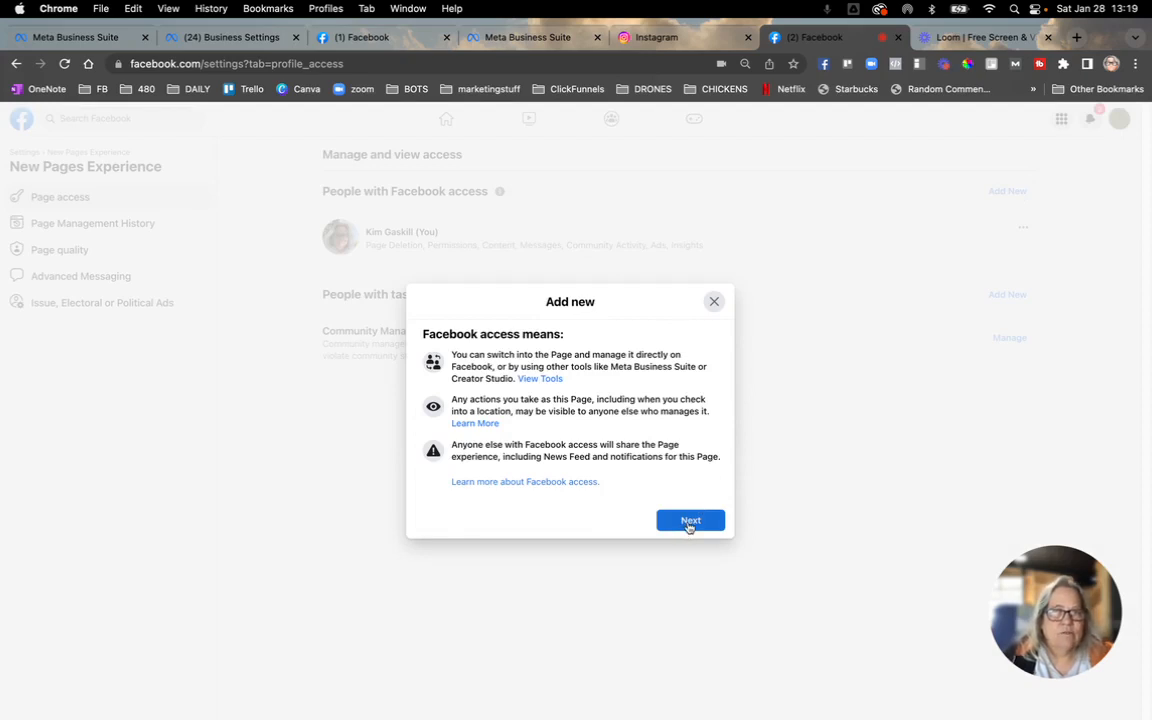
left_click(689, 524)
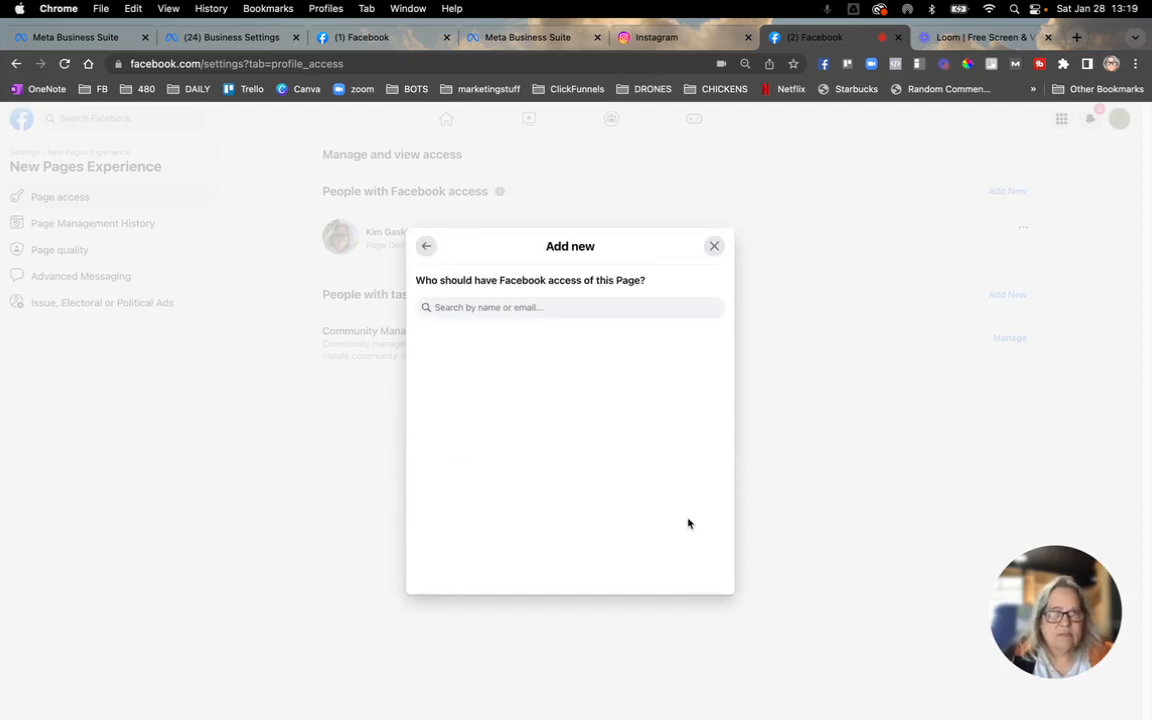
- Search for the friend by first name and select their profile as the person to receive Facebook access
left_click(640, 308)
type("sandie")
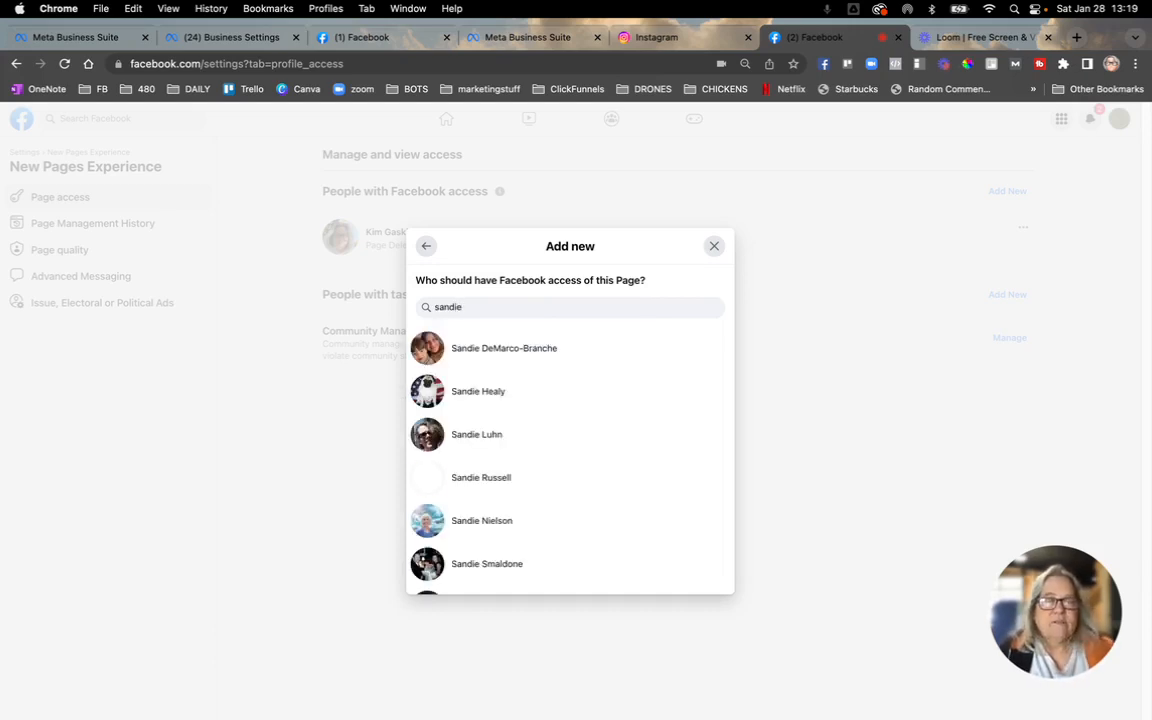
left_click(550, 350)
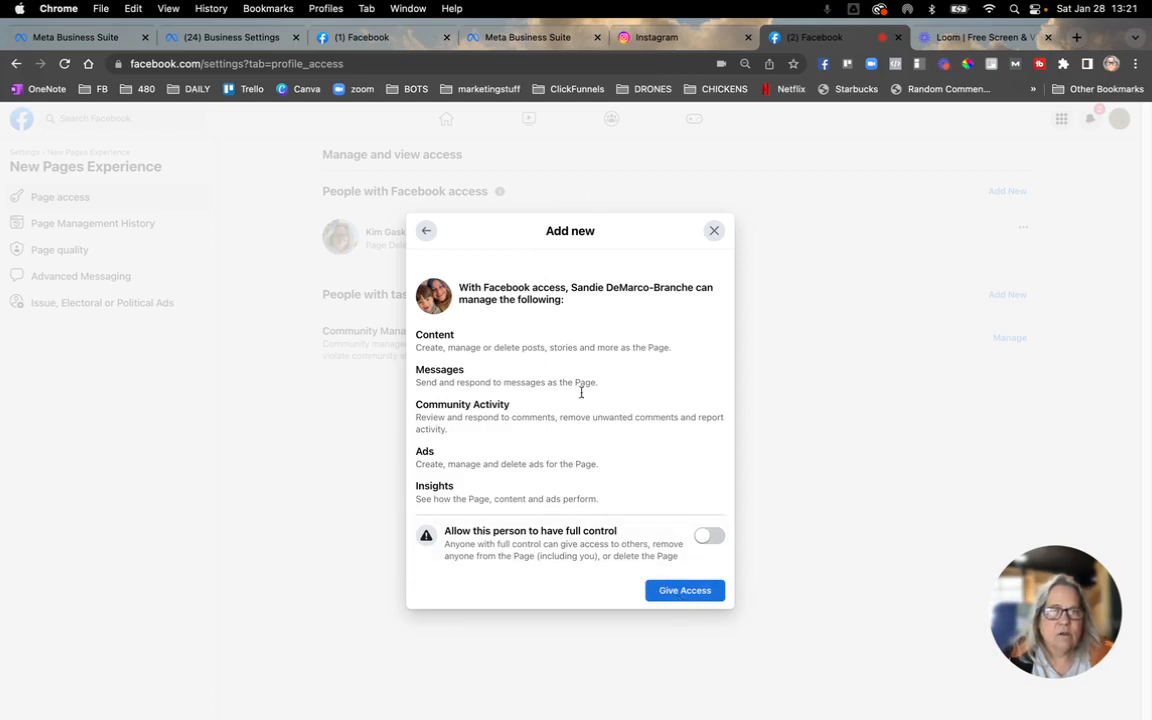
- Allow the friend full control of the Page, give access, and confirm with the Facebook profile password
left_click(712, 538)
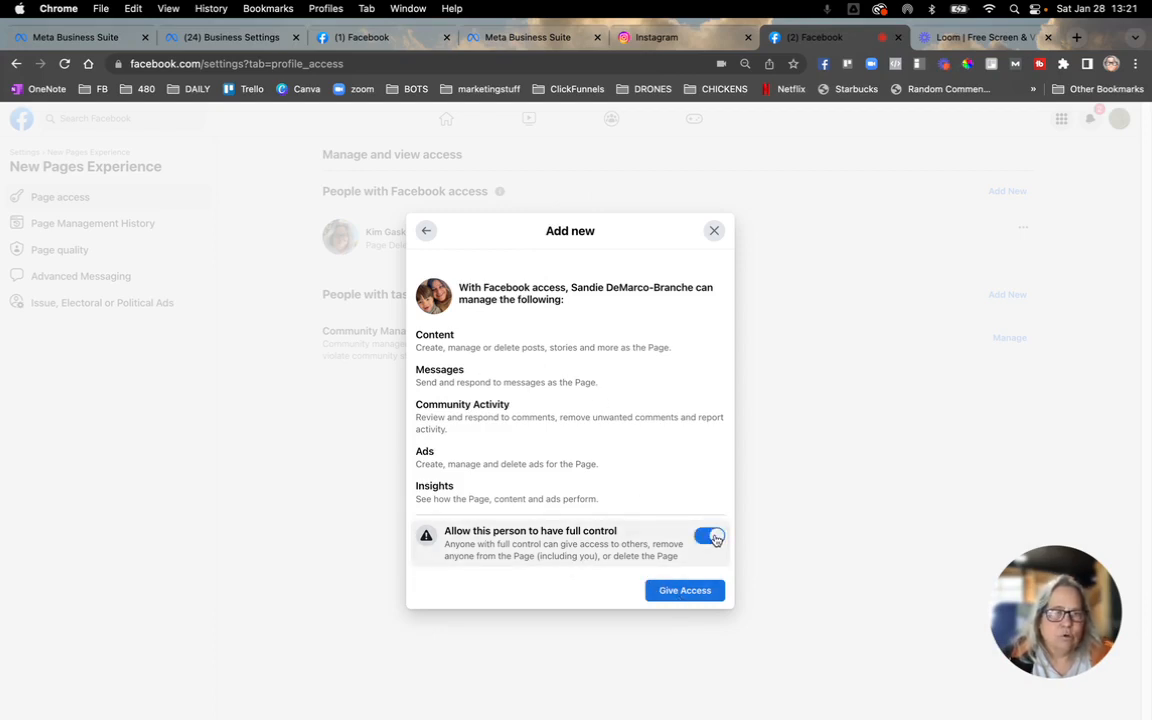
left_click(700, 594)
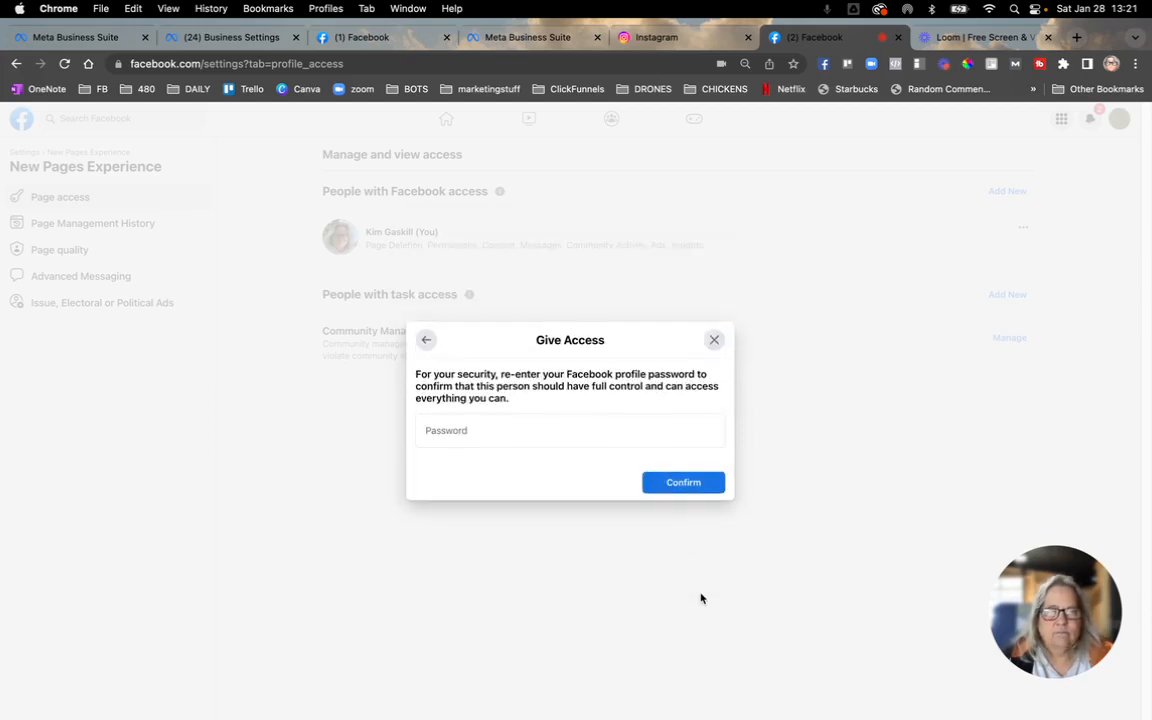
left_click(555, 427)
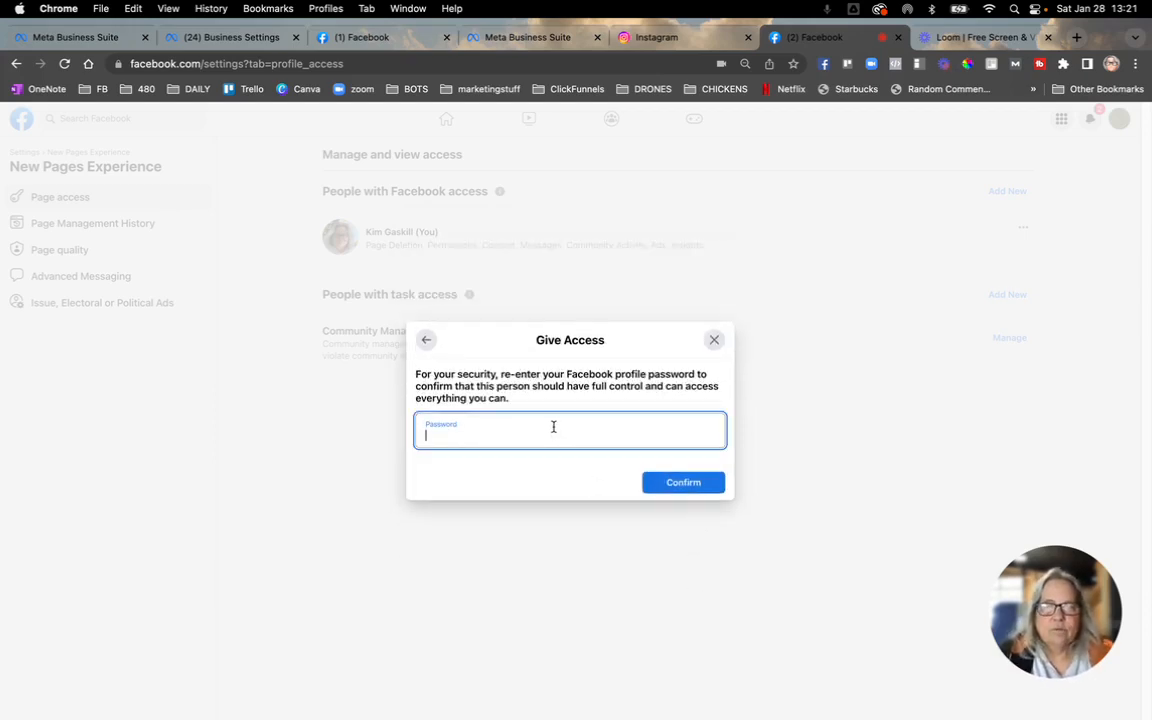
type("••")
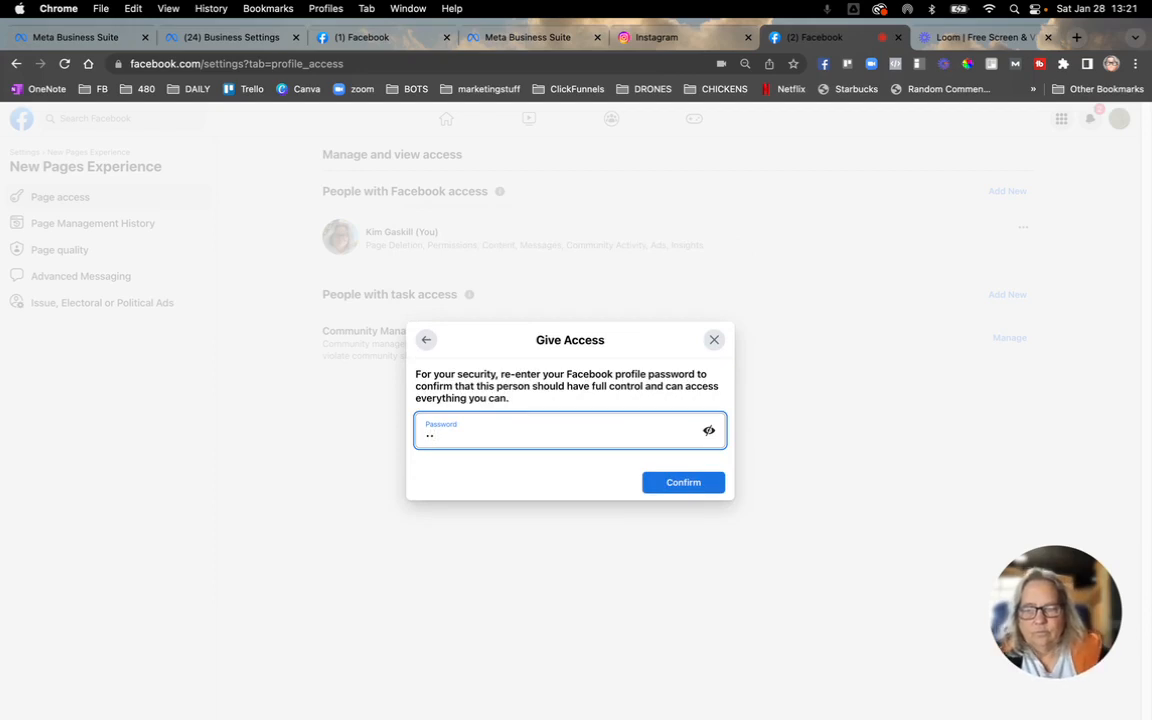
type("••••••")
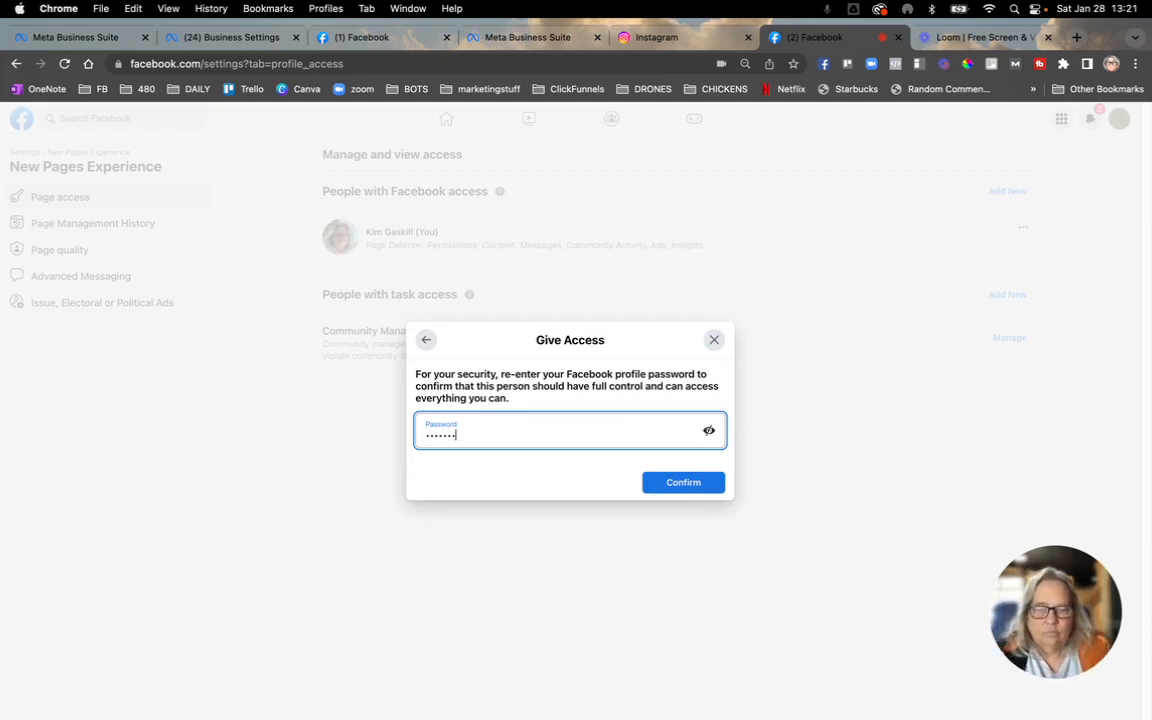
type("•••")
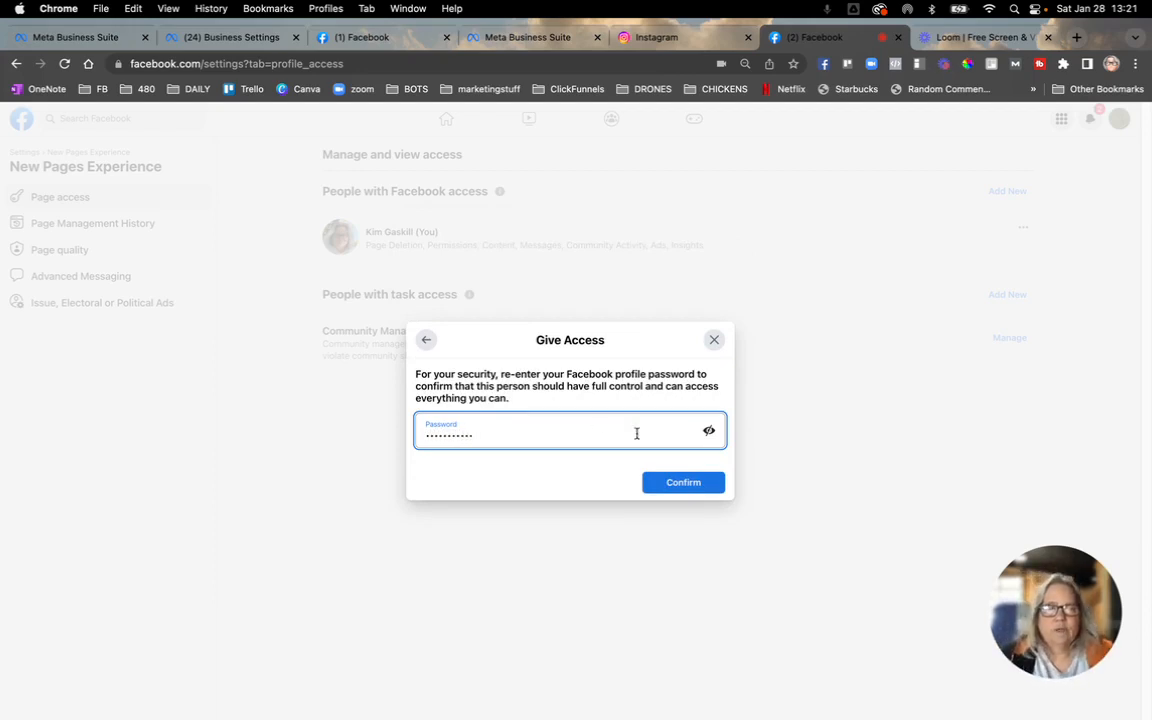
left_click(675, 483)
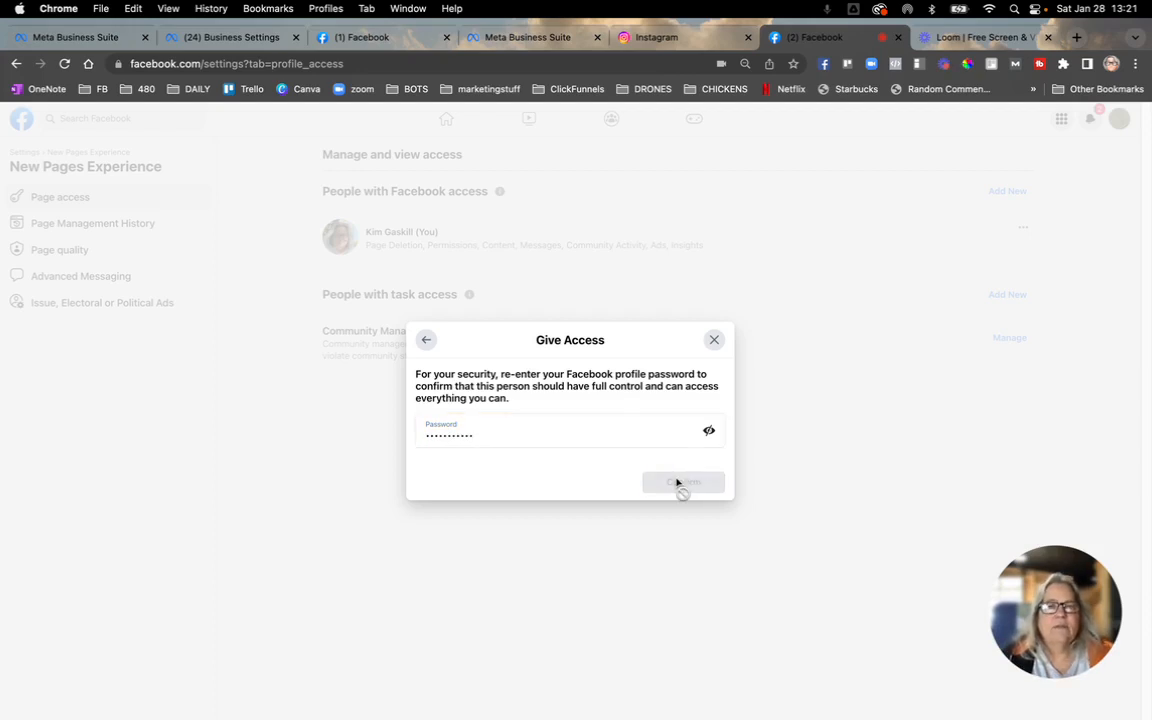